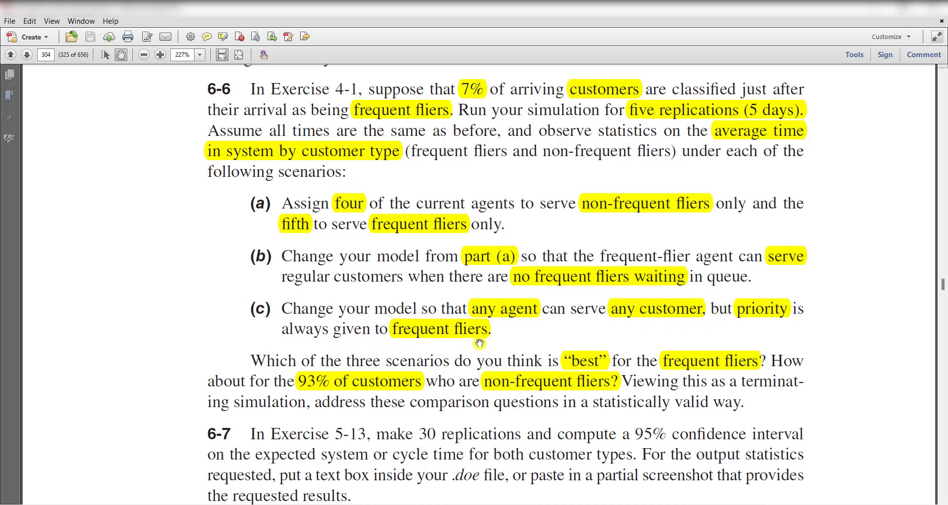
Read through exercise 6-6, covering the frequent flier setup, scenarios (a) to (c) and the closing comparison questions.
scroll(480, 343, down, 2)
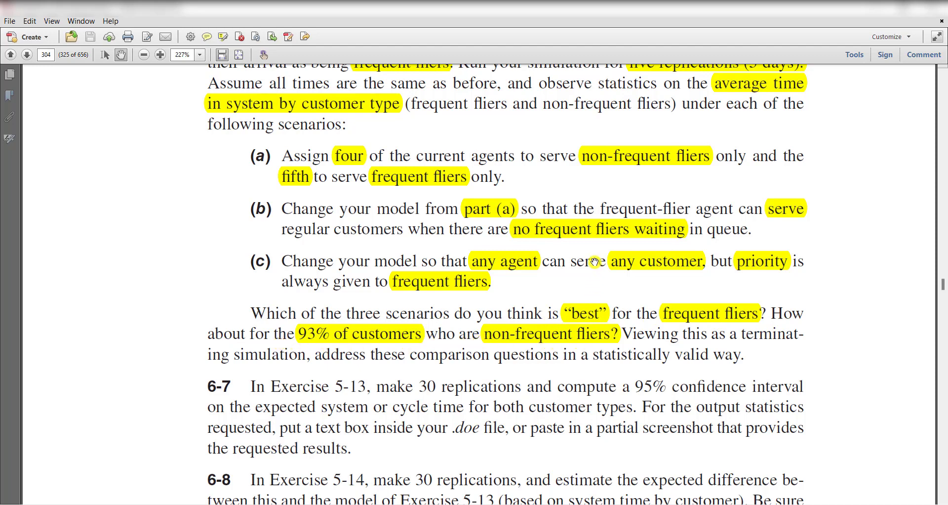
click(580, 232)
mouse_move(540, 155)
mouse_down()
mouse_move(540, 218)
mouse_move(469, 232)
mouse_up()
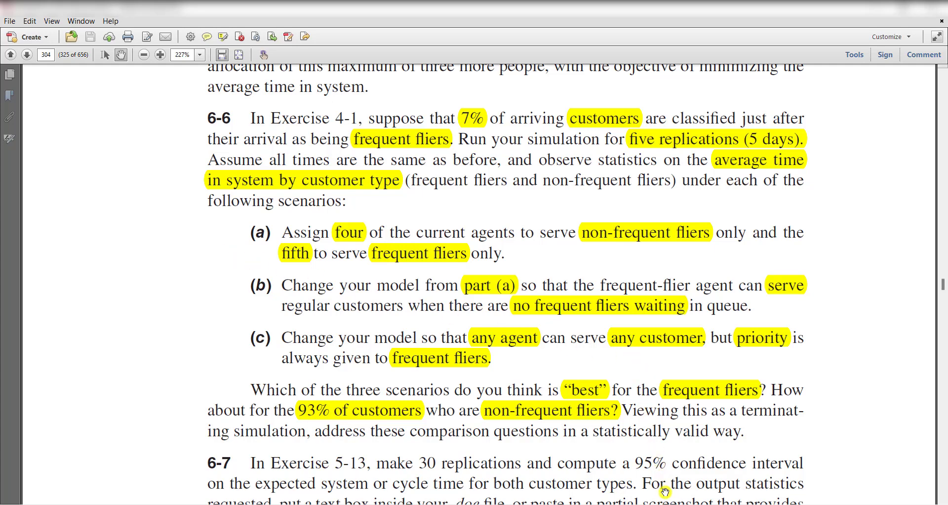
Switch to the Arena model and review the arrival settings of the Traveler Arrival Create module.
key(alt+Tab)
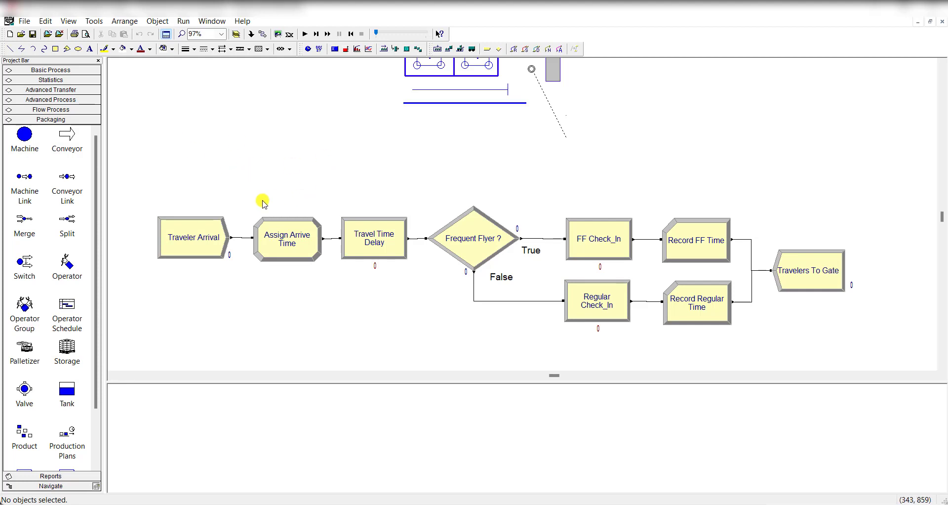
double_click(189, 234)
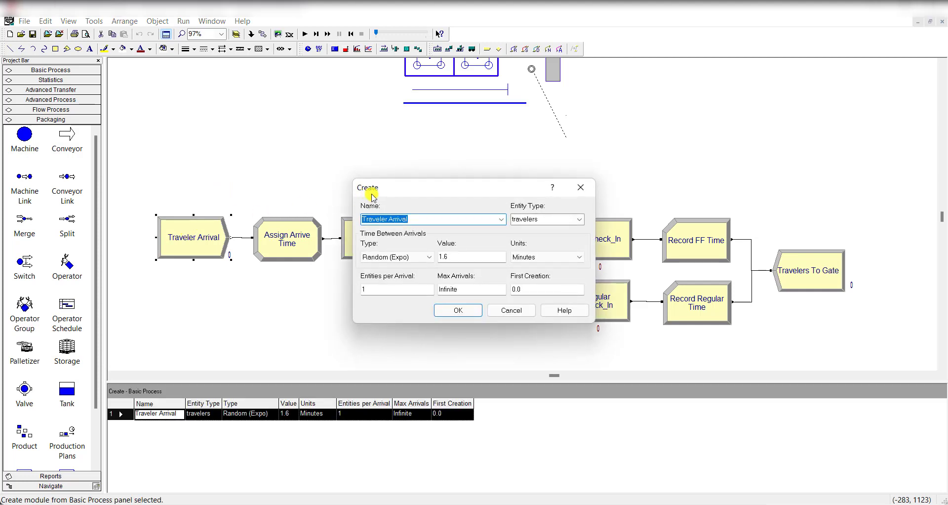
click(419, 220)
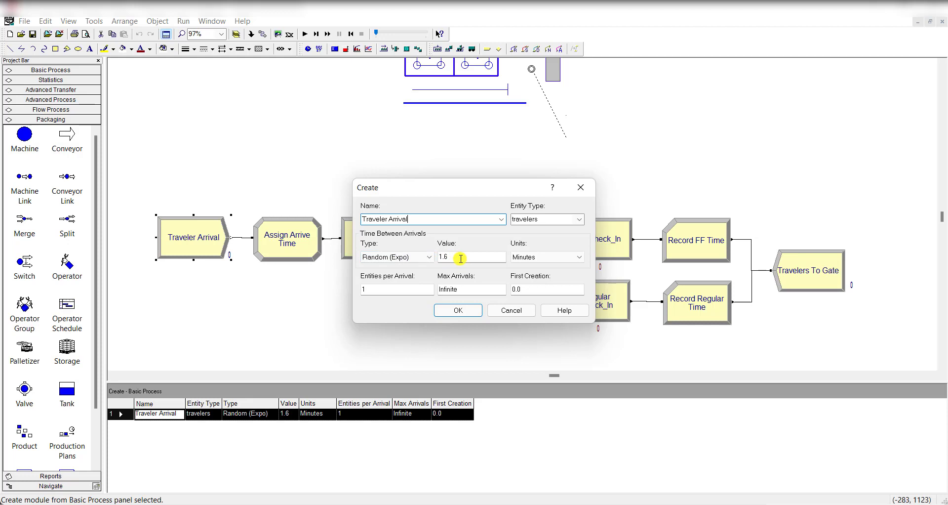
click(464, 310)
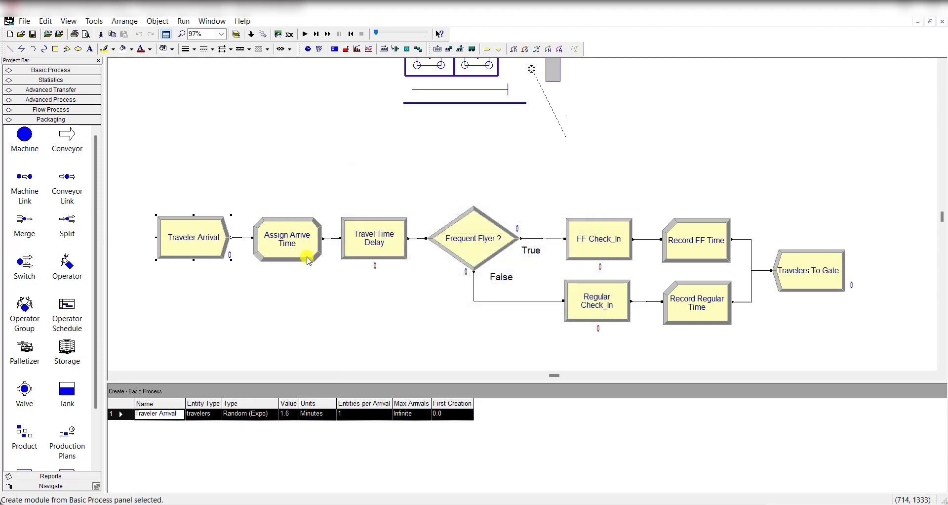
Inspect the Arrive Time attribute assignment in the Assign Arrive Time module.
double_click(307, 260)
click(360, 241)
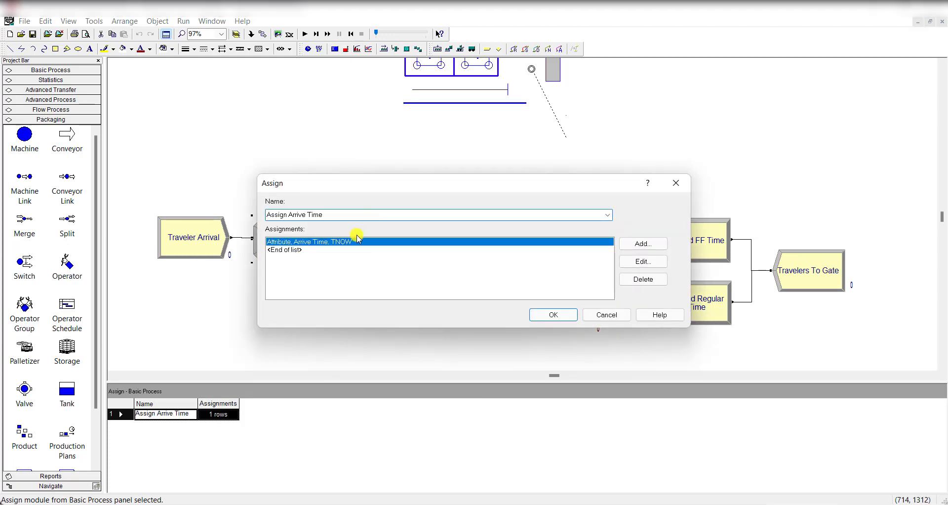
click(660, 262)
drag(457, 212, 591, 233)
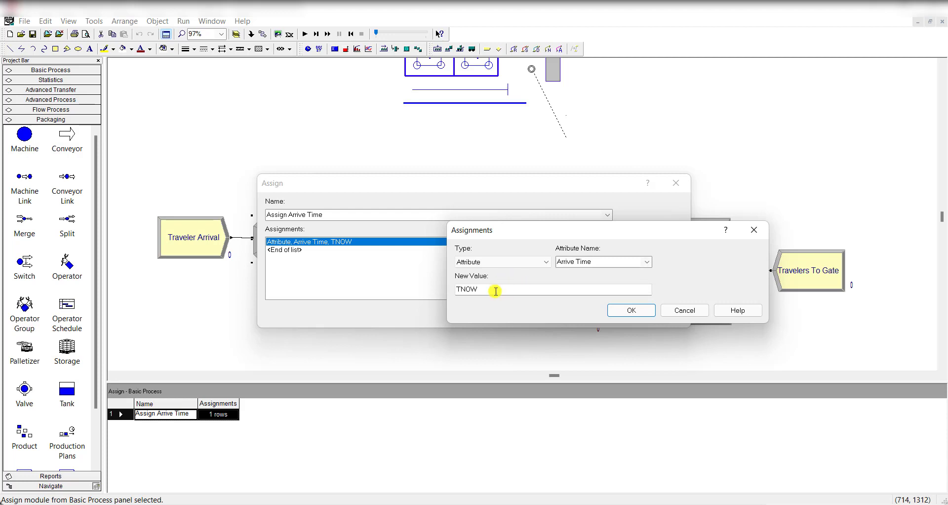
click(630, 310)
click(563, 312)
Review the action, delay type and delay limits of the Travel Time Delay process.
double_click(371, 240)
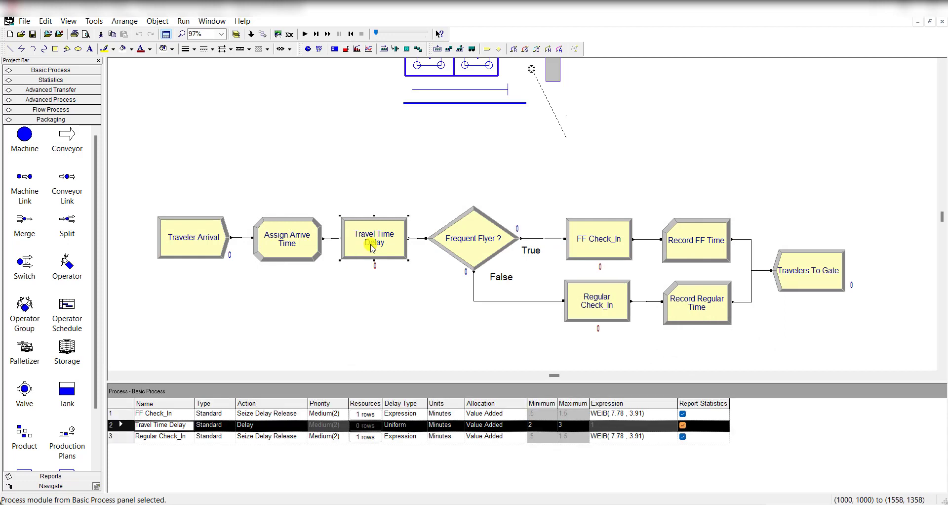
click(410, 158)
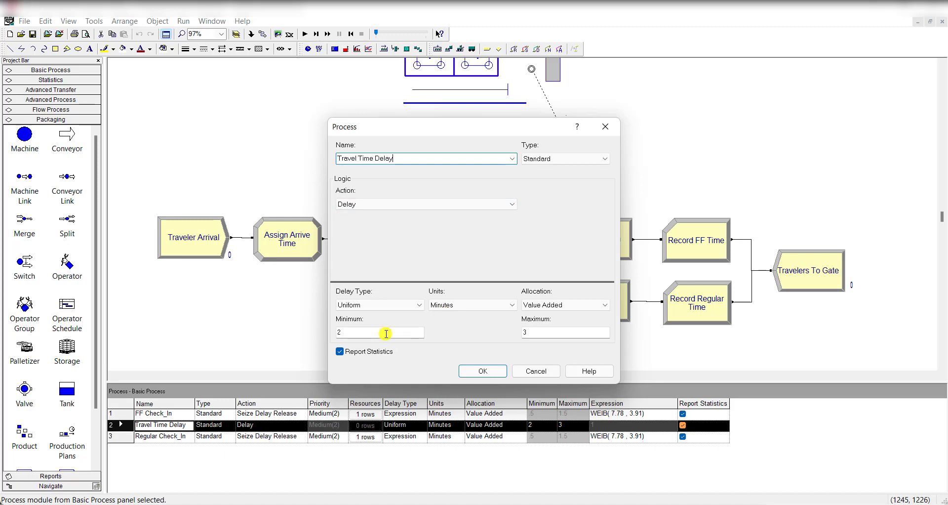
click(474, 369)
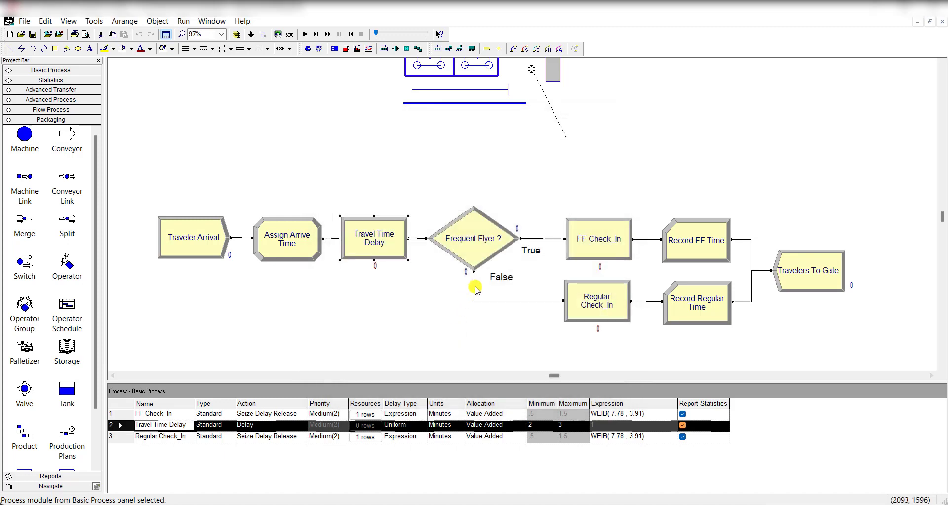
Check the decision type and percent true of the Frequent Flyer ? Decide module.
double_click(477, 257)
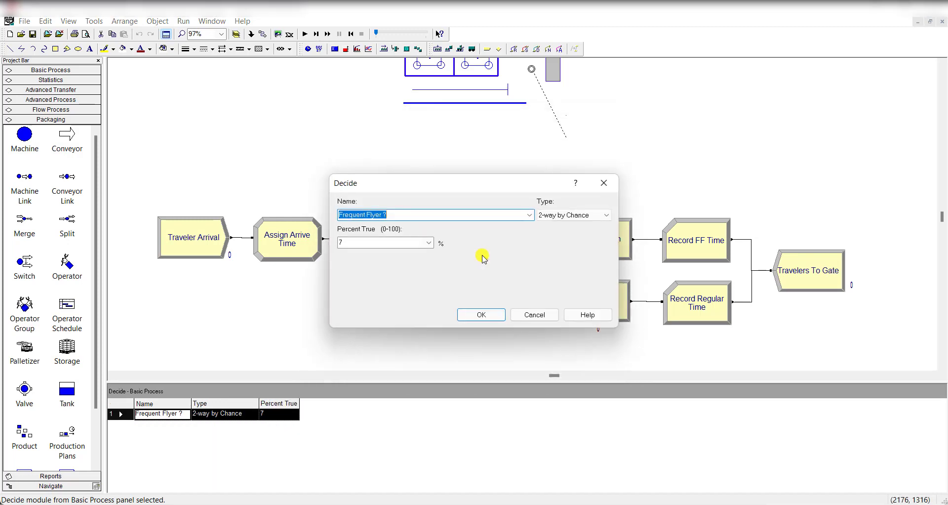
click(473, 217)
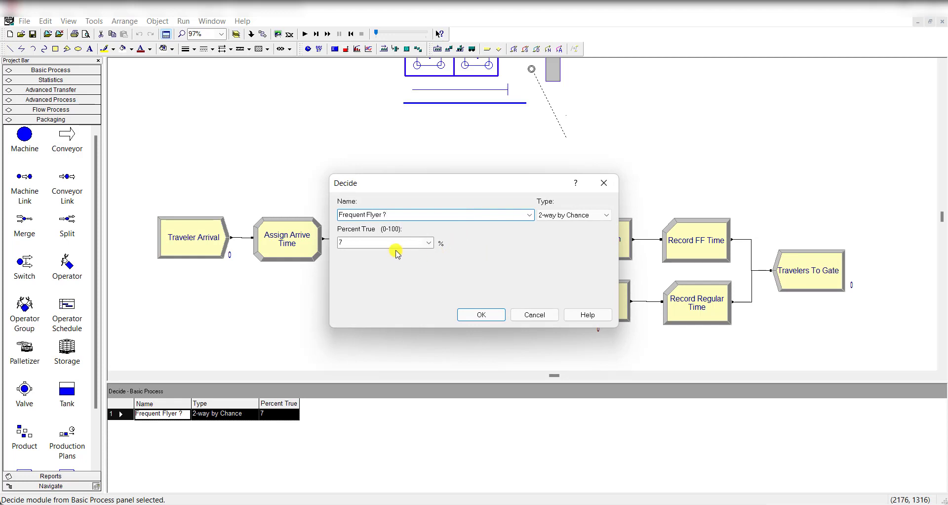
click(466, 315)
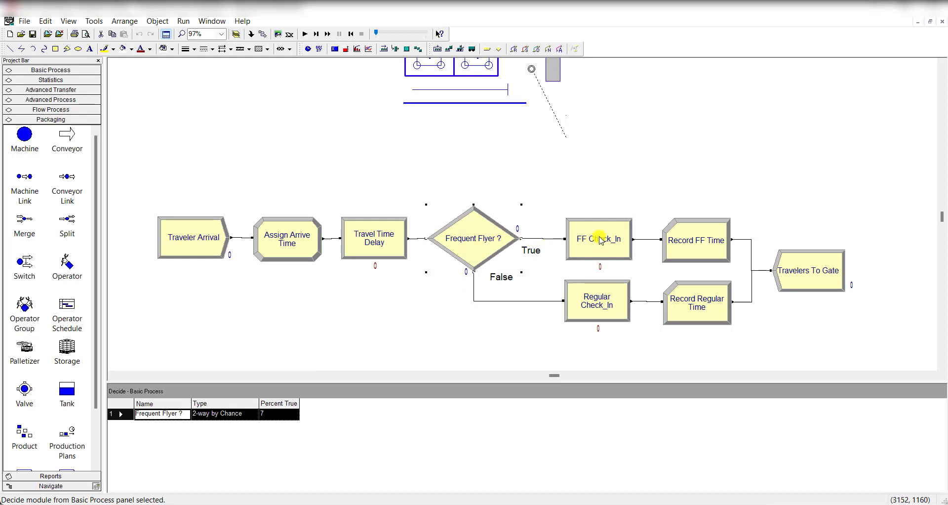
Inspect the FF Check_In process, including its seized resource and delay expression.
double_click(568, 296)
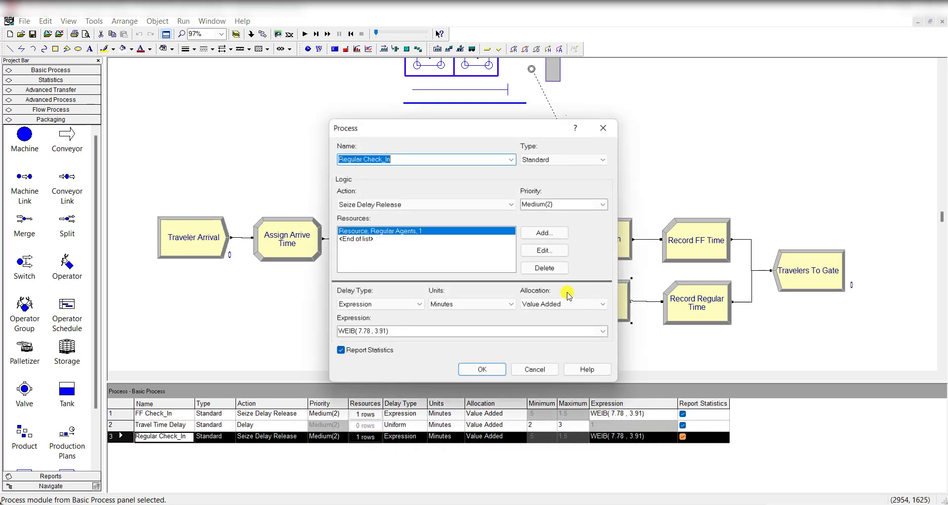
click(487, 369)
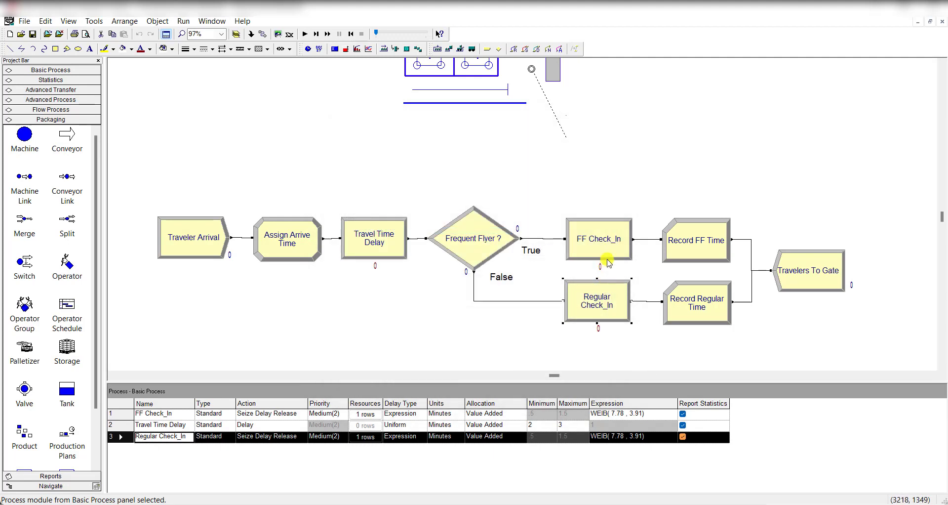
double_click(614, 244)
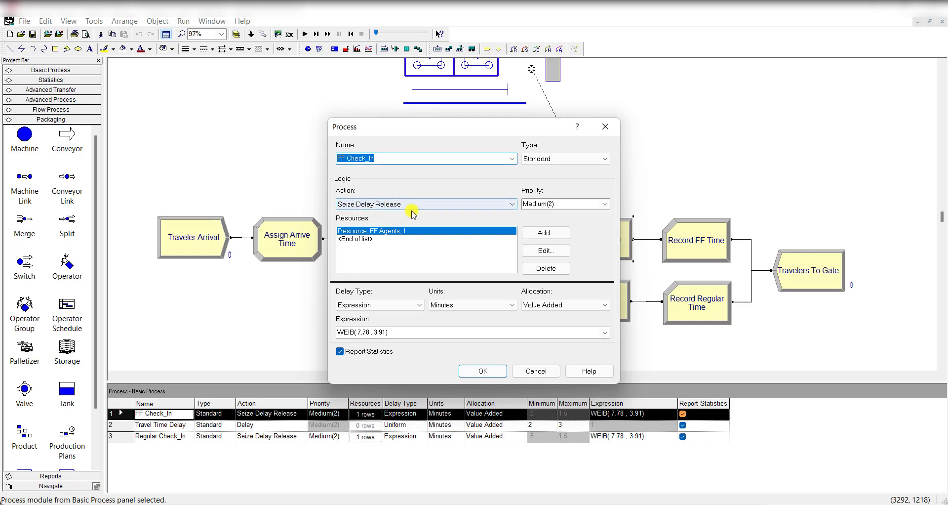
click(545, 250)
drag(403, 200, 543, 213)
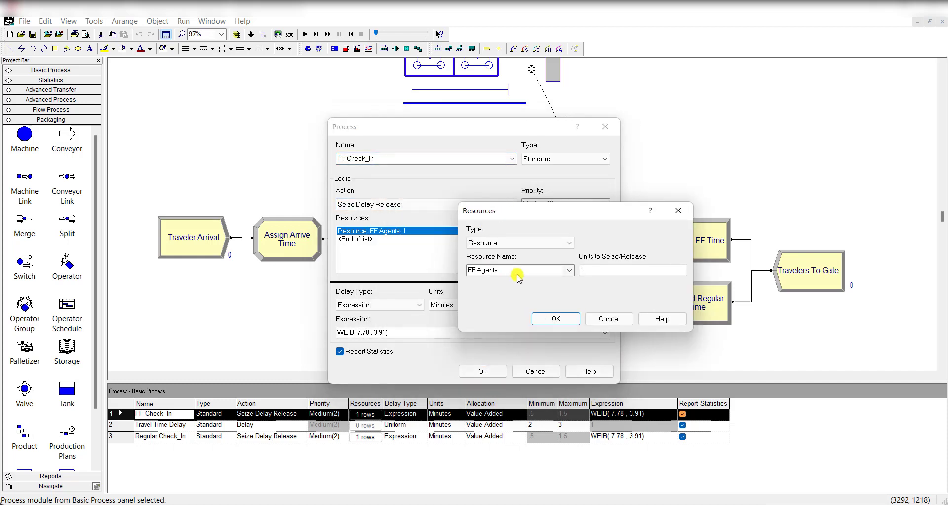
click(545, 318)
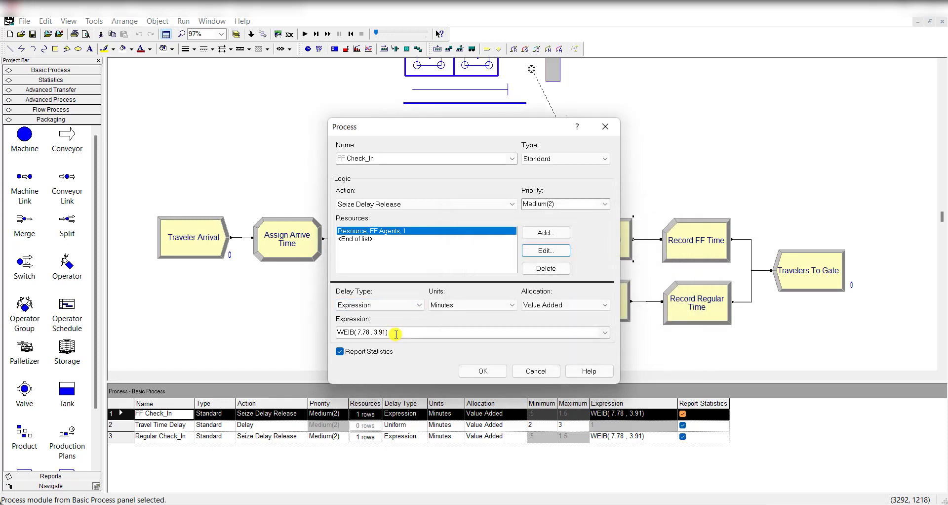
click(481, 370)
Inspect the Regular Check_In process, including its seized resource and delay expression.
click(616, 321)
double_click(616, 321)
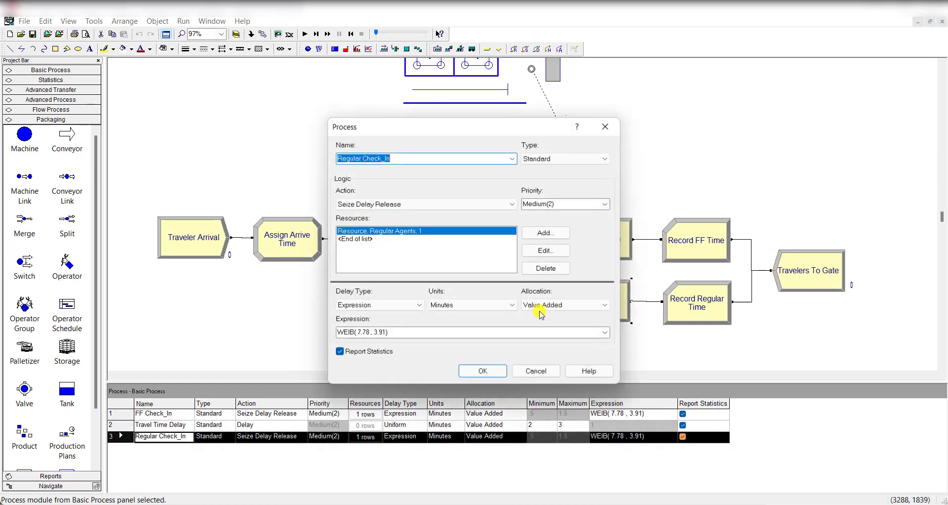
click(548, 249)
drag(497, 200, 546, 210)
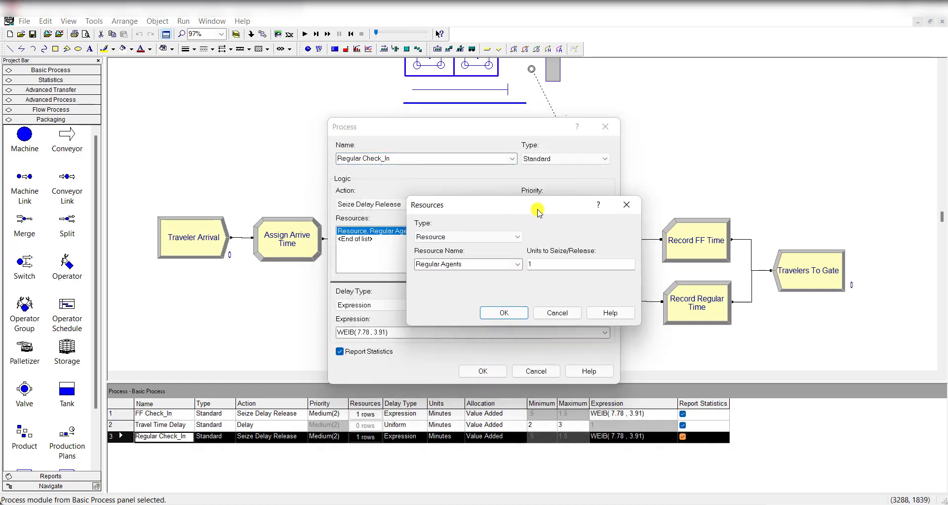
click(504, 312)
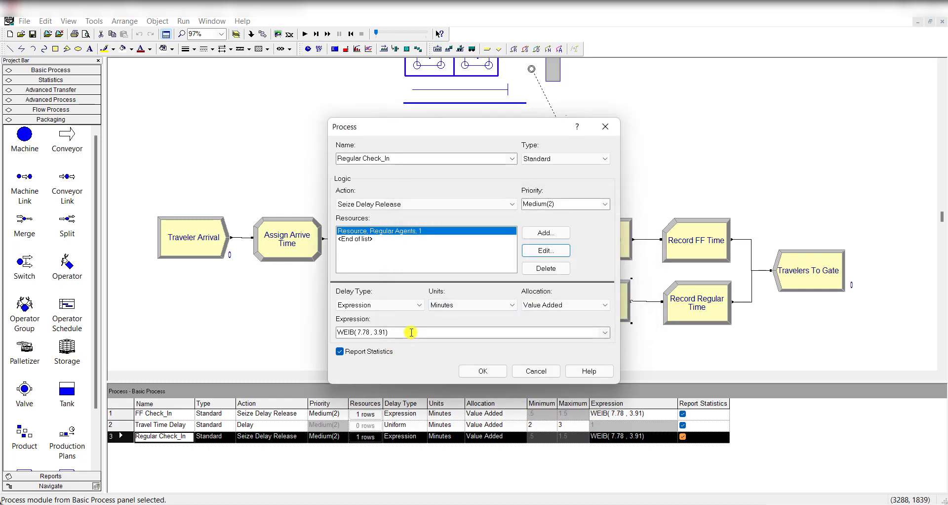
click(486, 369)
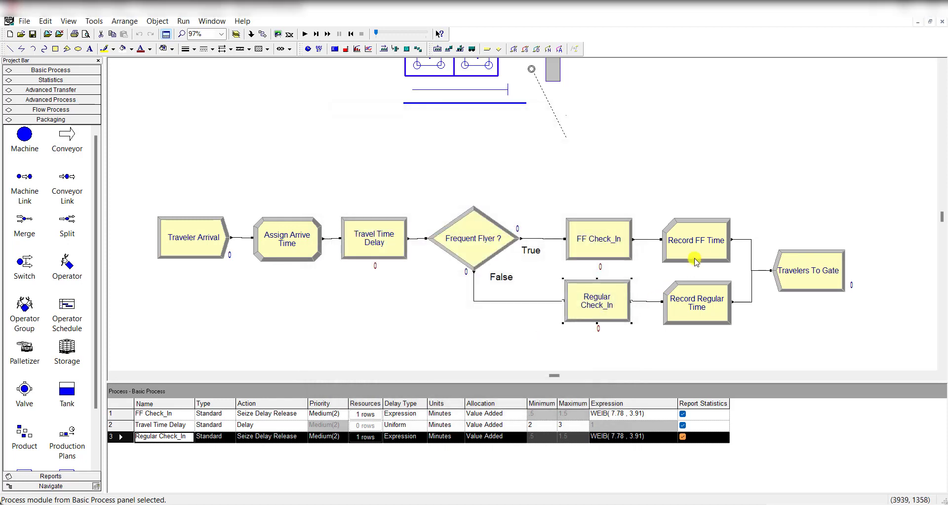
Review the statistic definition in the Record FF Time module, including its attribute and tally name.
double_click(695, 255)
click(576, 255)
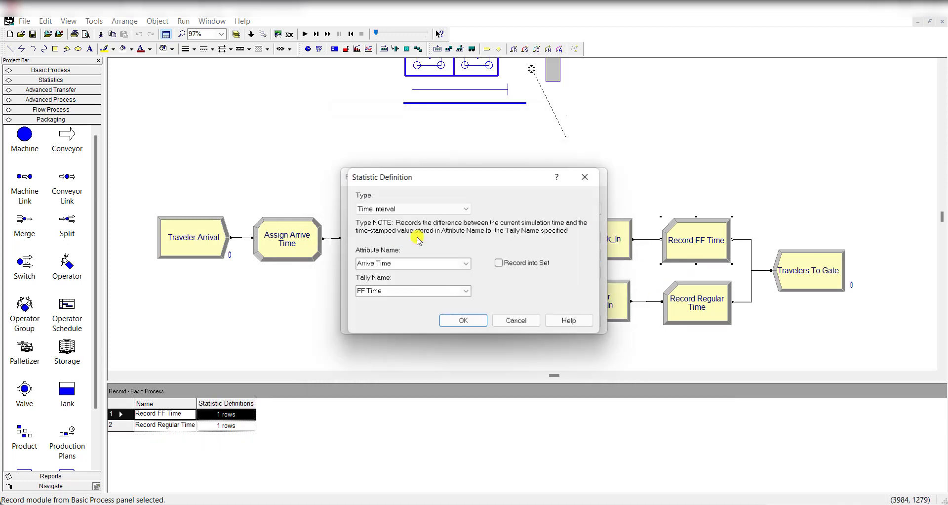
drag(447, 184, 574, 208)
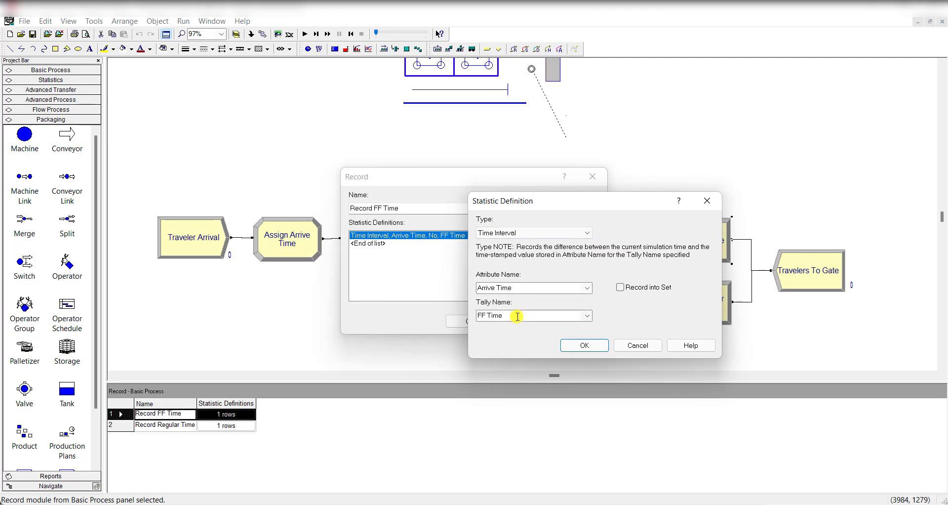
click(569, 344)
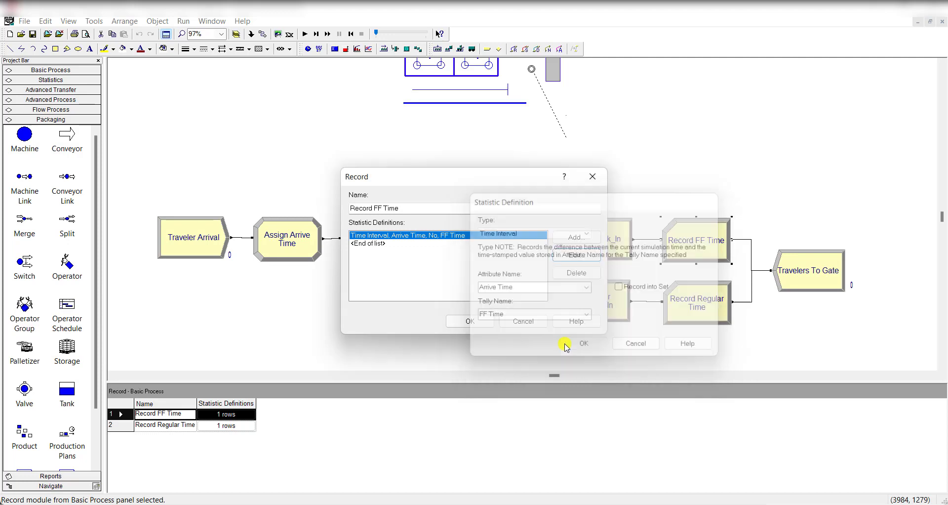
click(470, 321)
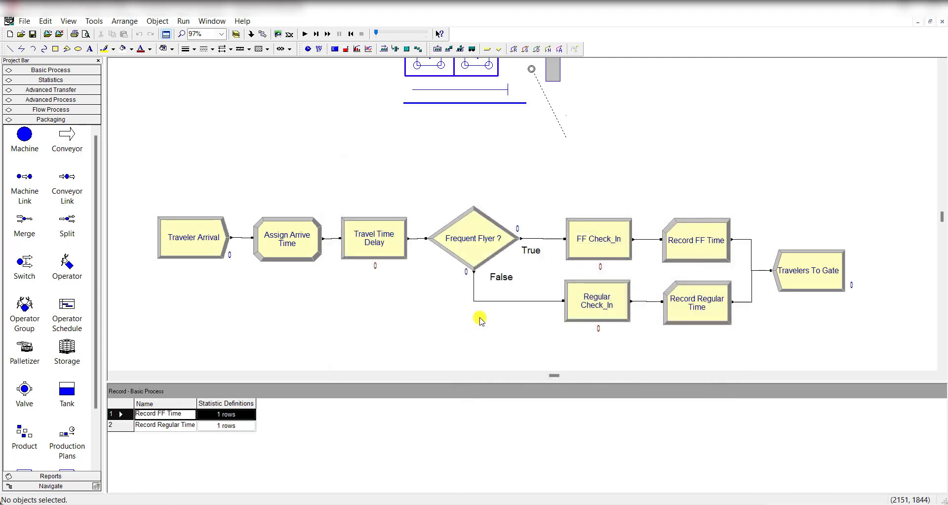
Review the statistic definition in the Record Regular Time module, and check the Travelers To Gate Dispose module.
double_click(677, 310)
click(576, 255)
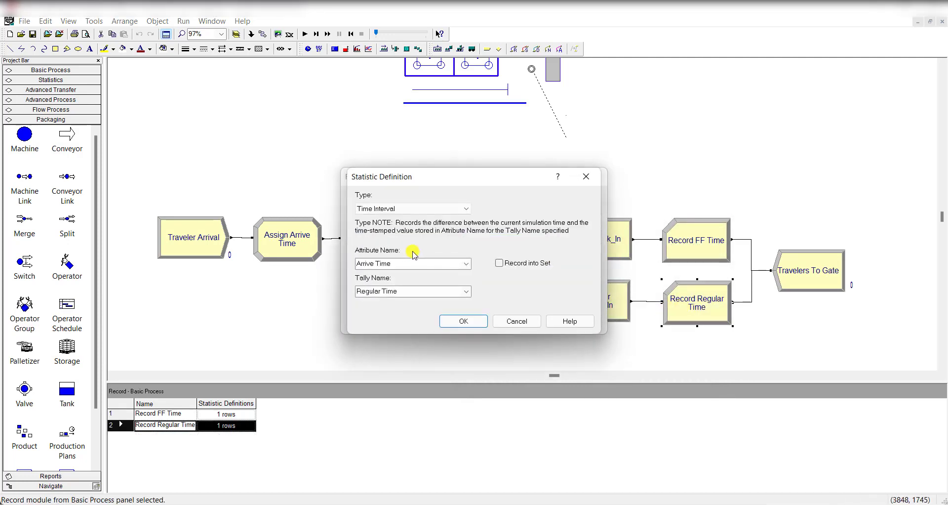
drag(454, 181, 573, 208)
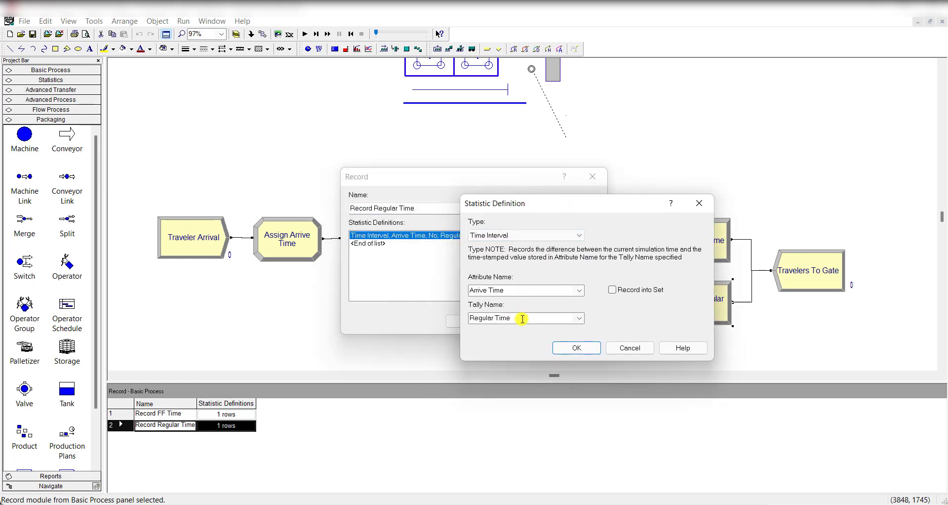
click(576, 347)
click(471, 321)
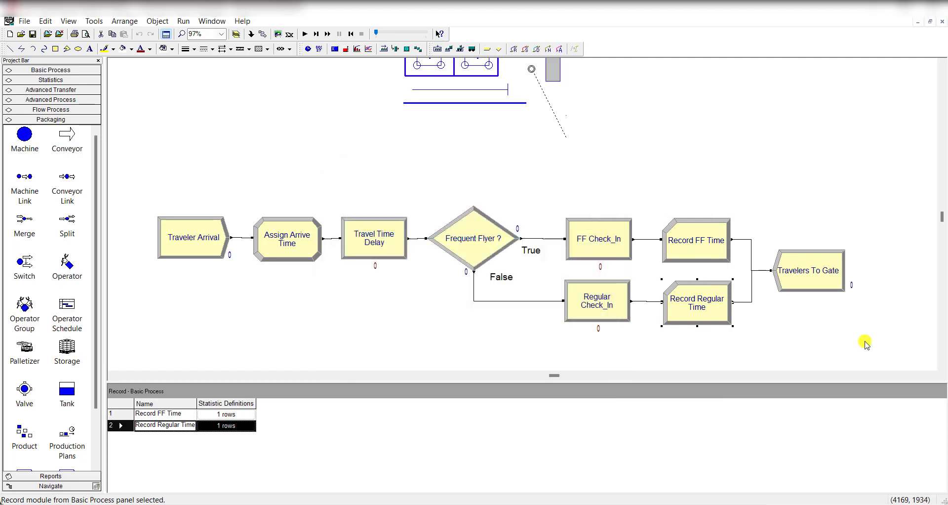
double_click(835, 274)
click(440, 284)
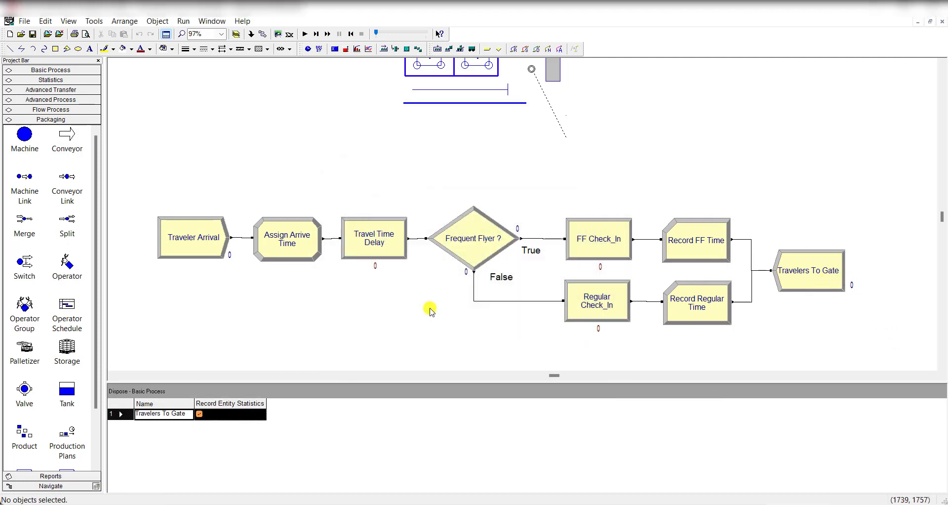
Review the travelers entity definition and check its Picture.Flyer image in the model's entity picture list.
click(76, 70)
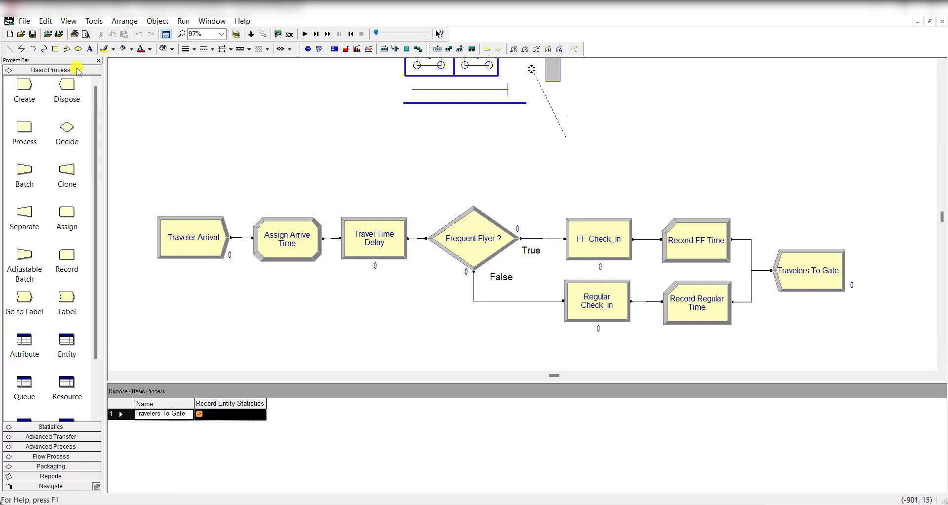
click(69, 345)
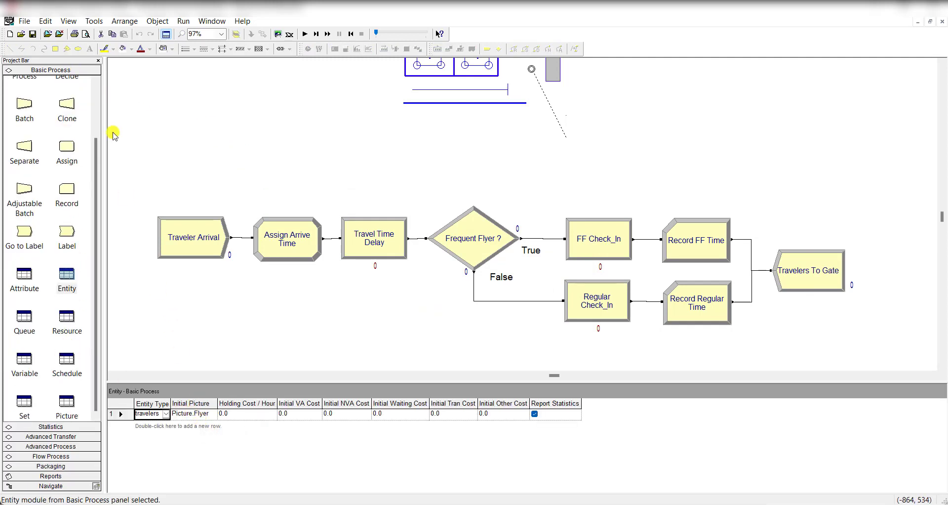
click(44, 22)
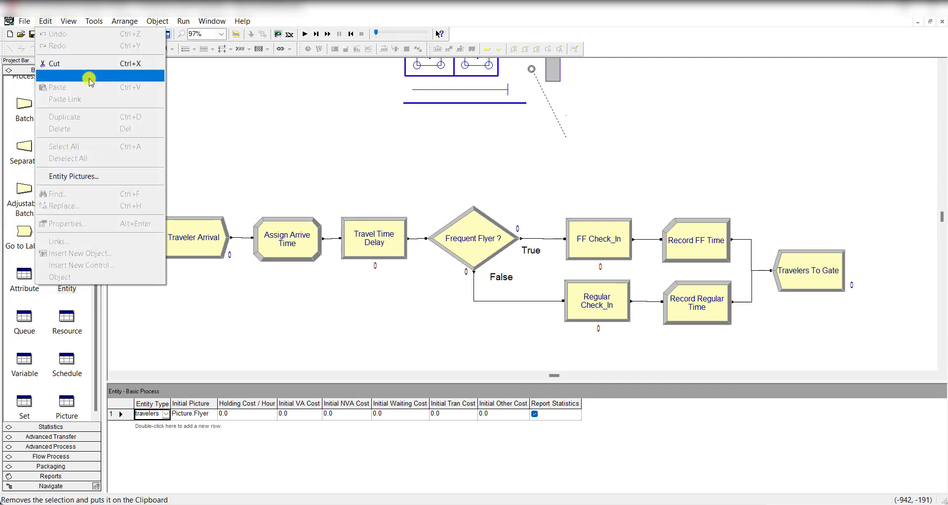
click(79, 173)
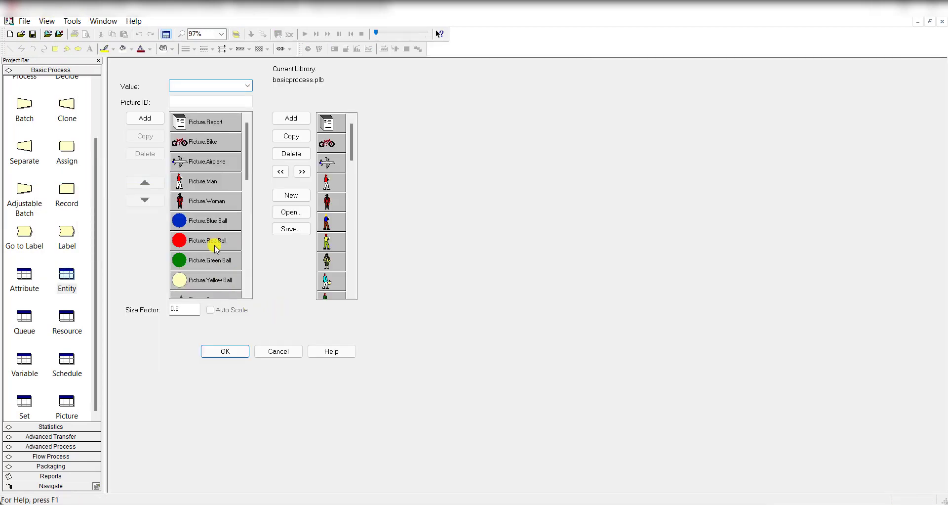
scroll(211, 238, down, 5)
click(213, 282)
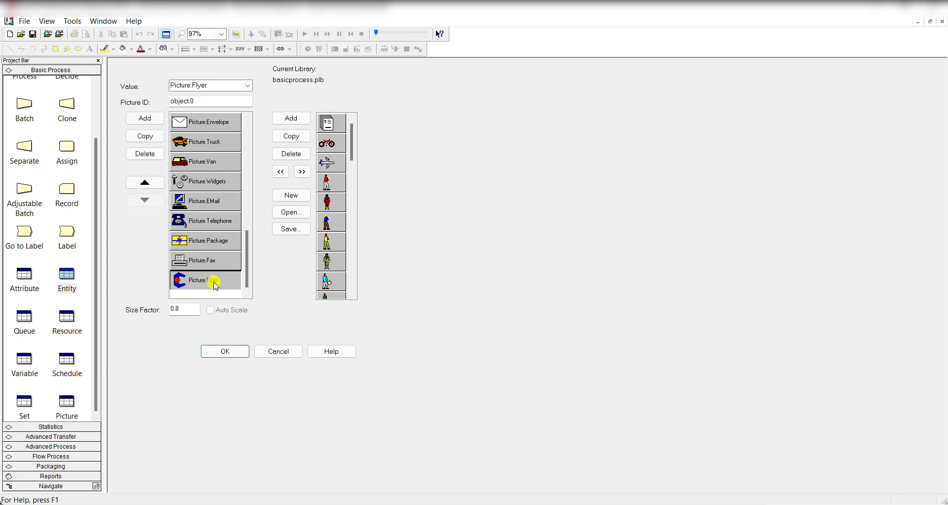
click(226, 350)
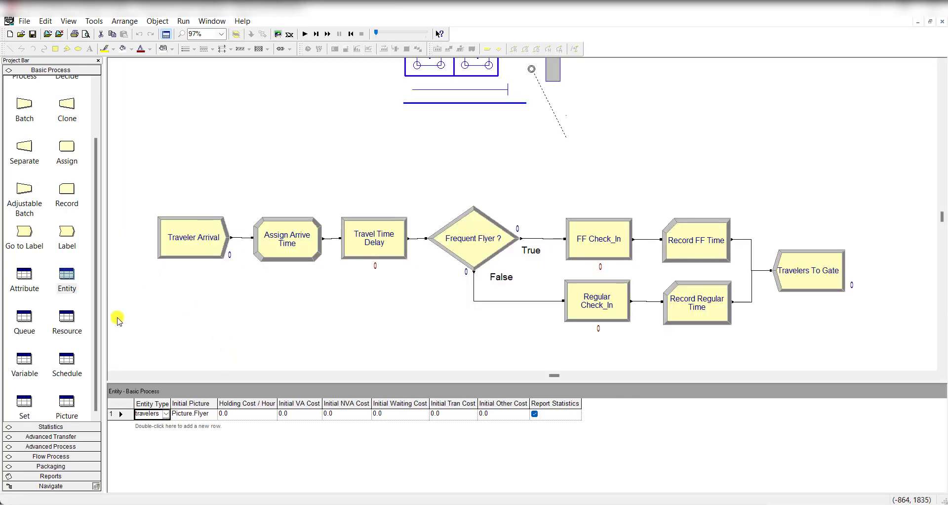
Review the capacities of the Regular and FF Agents resources and the definitions of the two check-in queues.
click(82, 330)
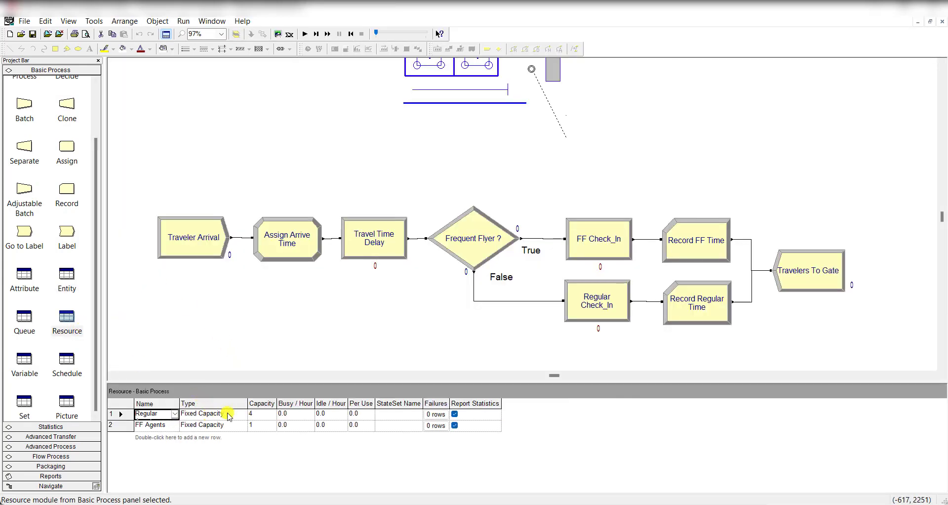
click(259, 428)
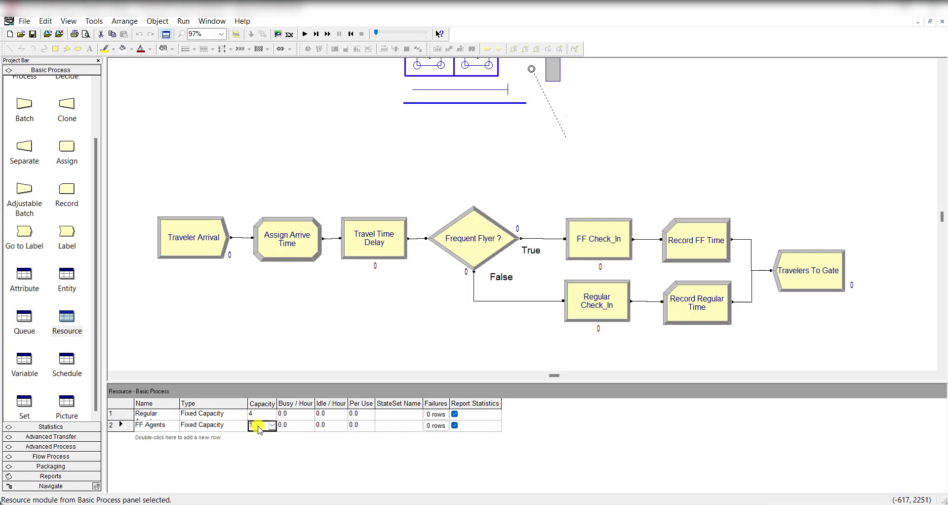
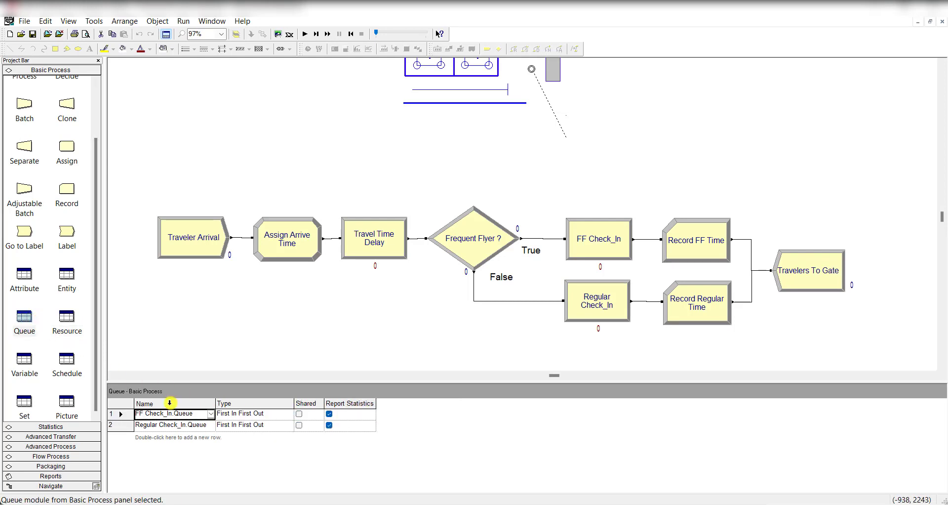
click(300, 353)
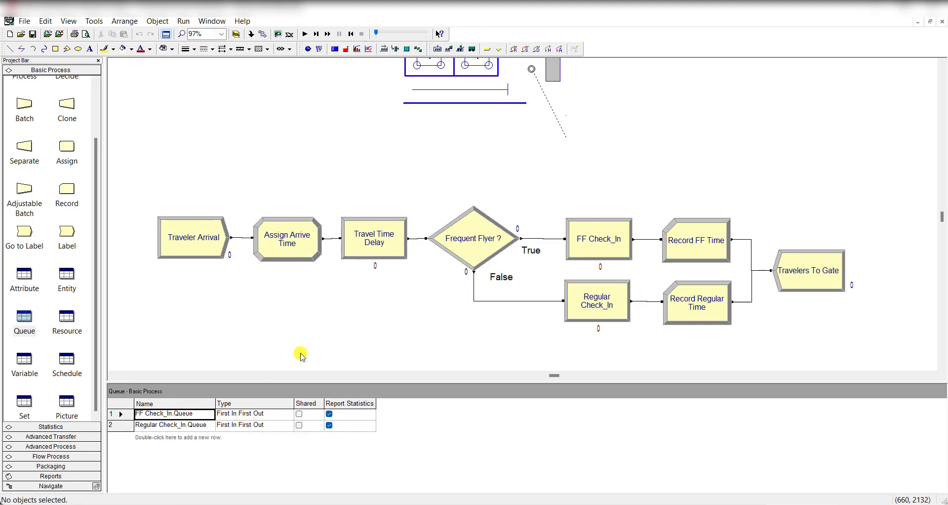
Review the replication parameters in Run Setup, including replication count, replication length, hours per day and base time units.
click(183, 21)
click(195, 33)
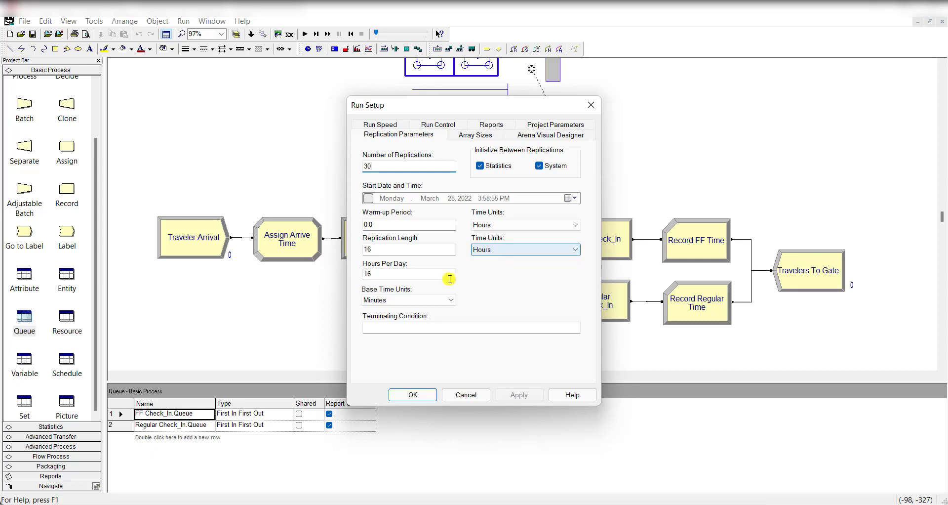
click(402, 393)
Inspect the animated queue settings for Regular Check_In.Queue and FF Check_In.Queue in the animation area.
scroll(602, 129, up, 2)
scroll(601, 128, up, 2)
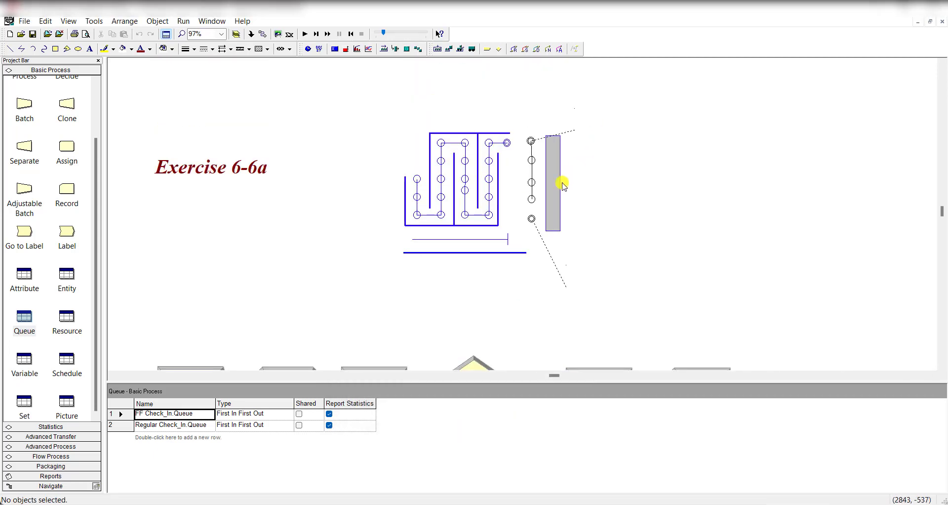
click(441, 216)
double_click(441, 216)
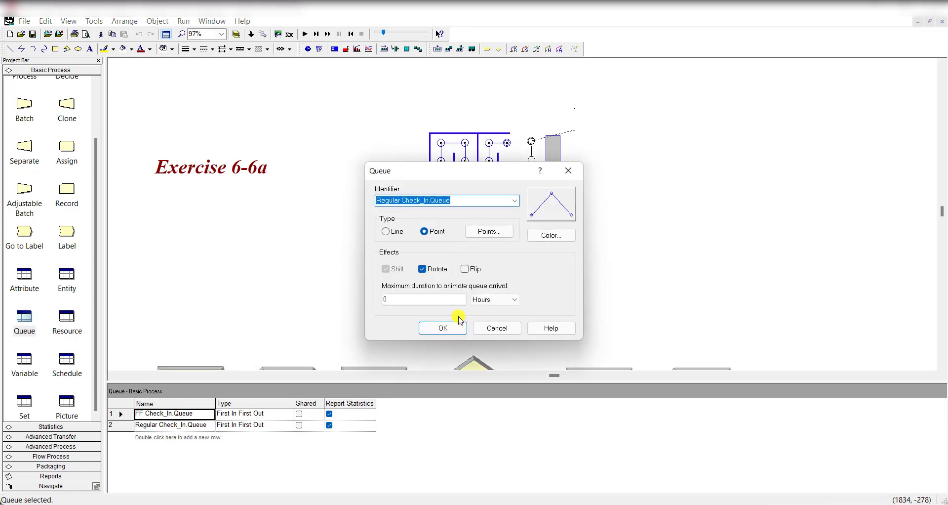
click(445, 327)
double_click(475, 240)
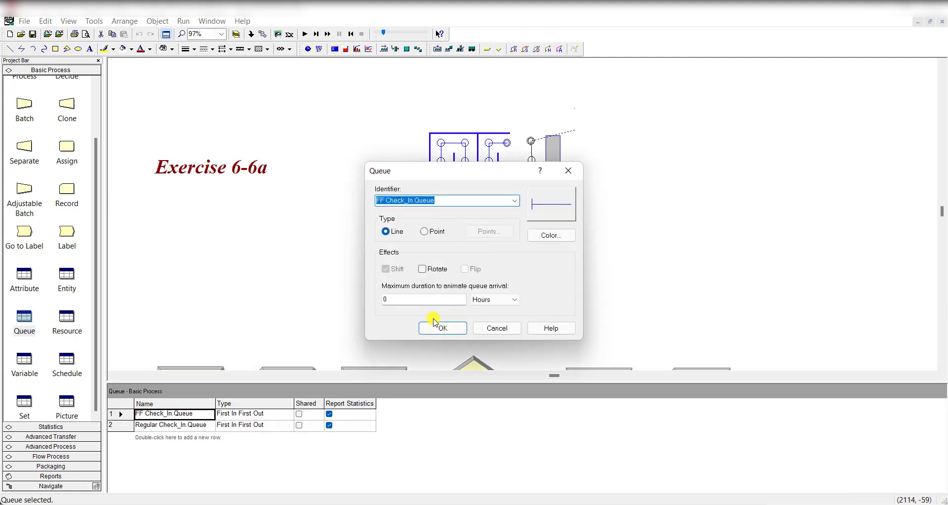
click(436, 333)
click(458, 293)
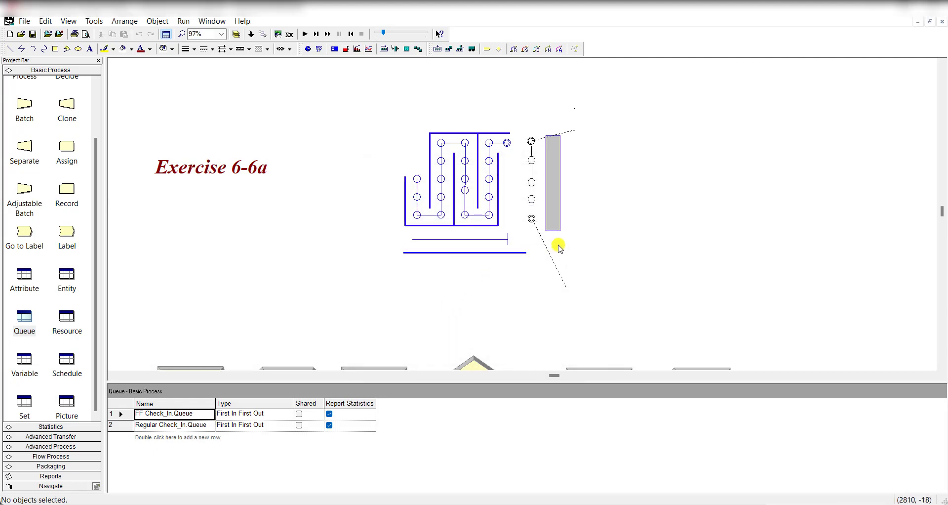
Inspect the resource picture settings of the animated FF Agents and Regular Agents, including their state pictures and seize areas.
click(566, 282)
double_click(566, 282)
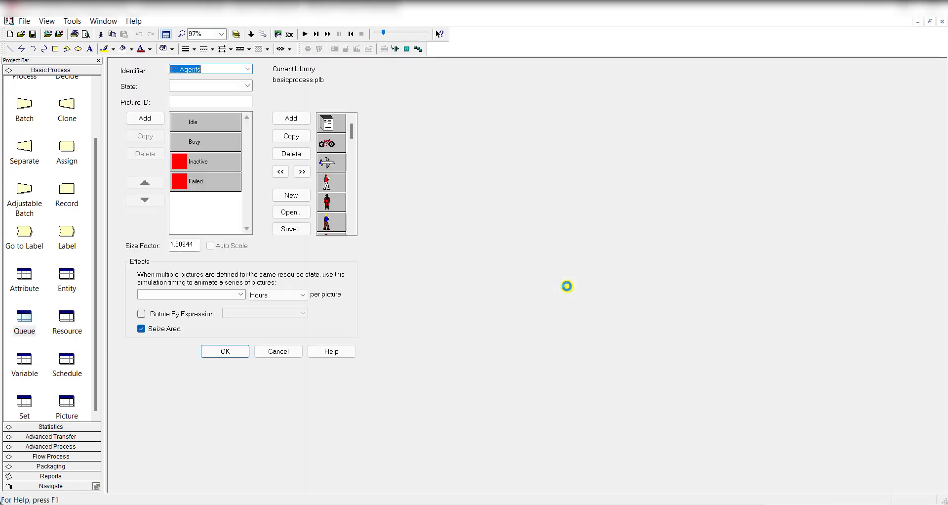
click(227, 350)
double_click(578, 127)
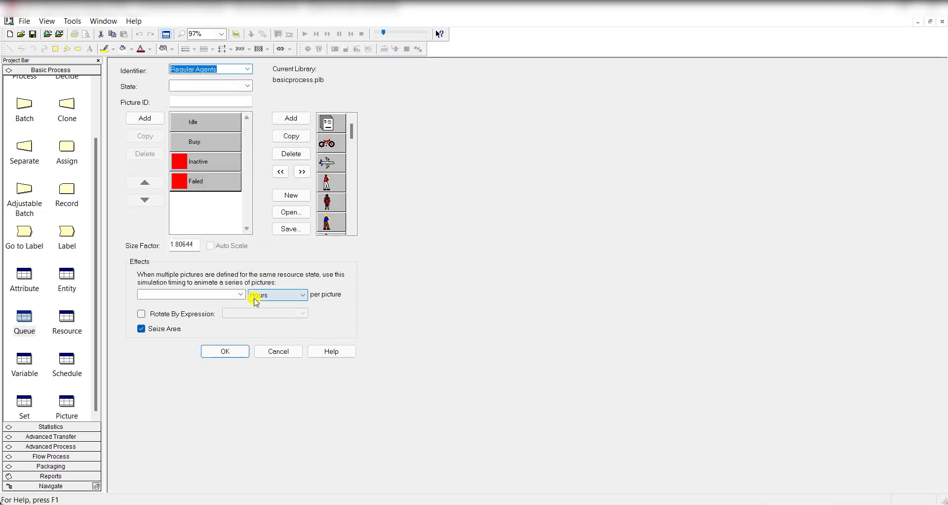
click(228, 353)
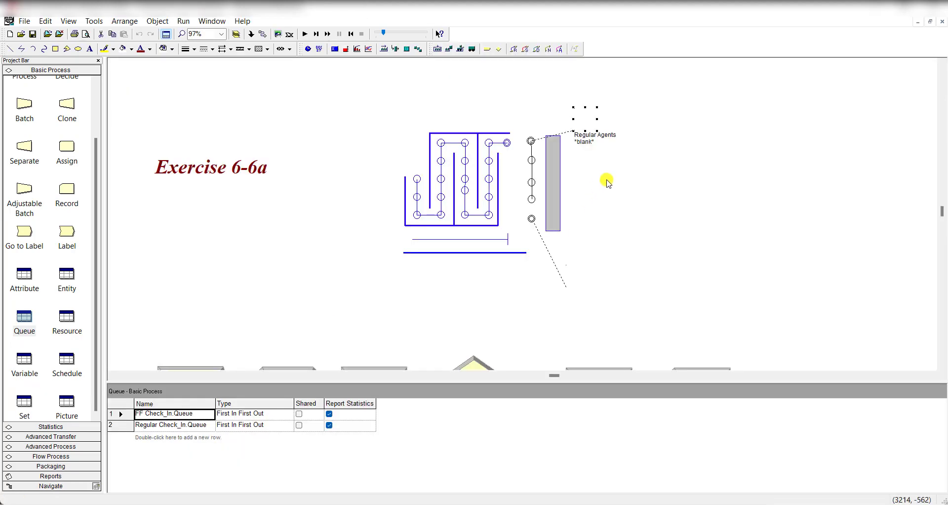
click(646, 186)
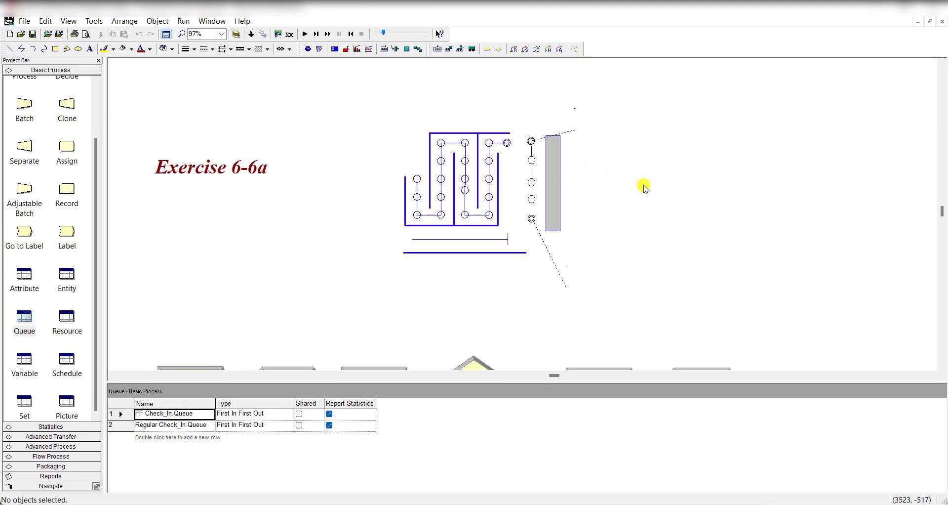
Inspect the seize area settings beside the FF and regular agents, including the regular agents' seize points.
click(531, 218)
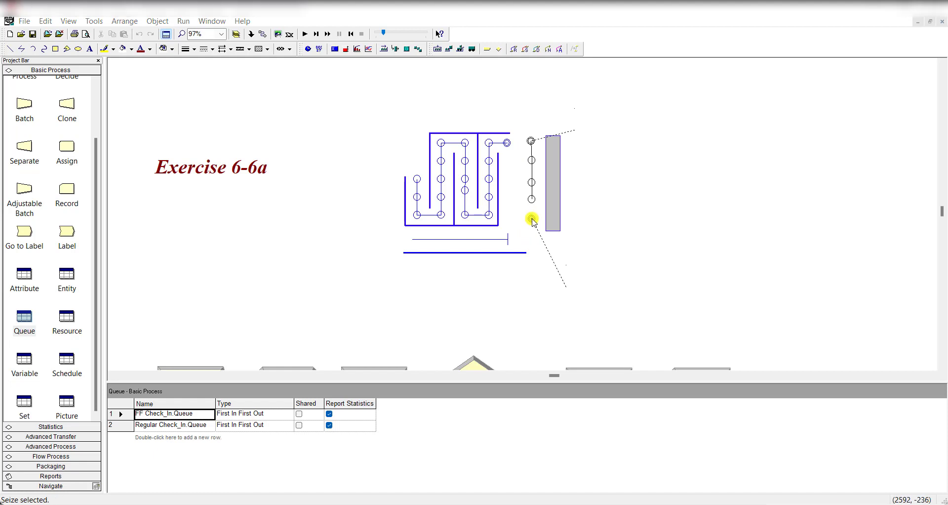
double_click(532, 218)
click(461, 326)
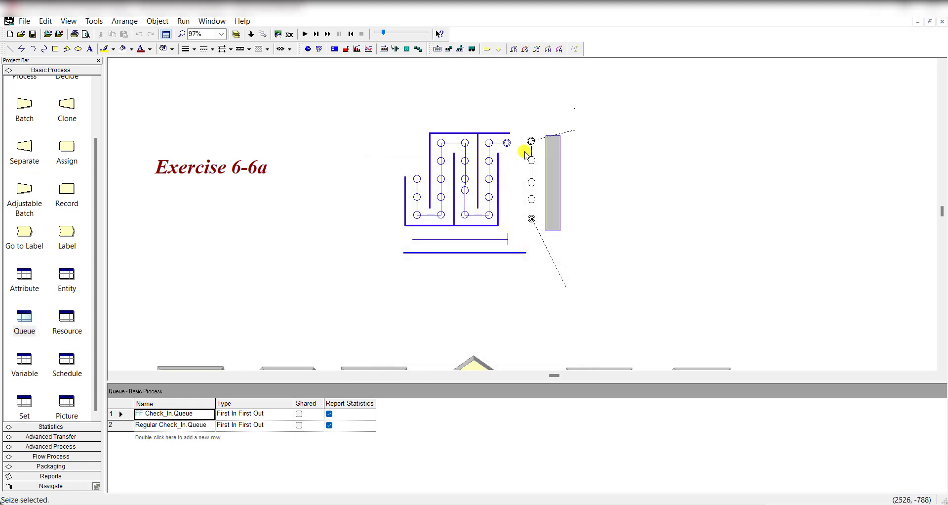
double_click(530, 141)
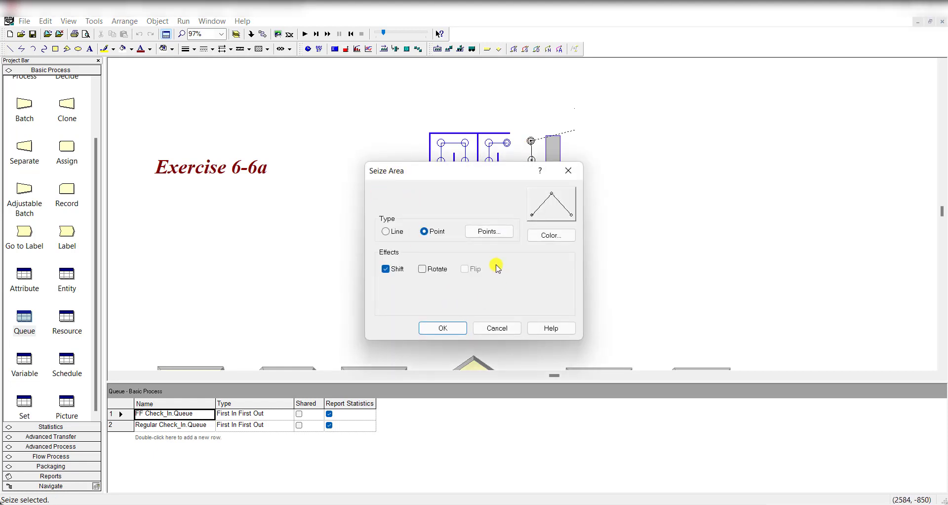
click(489, 232)
click(536, 208)
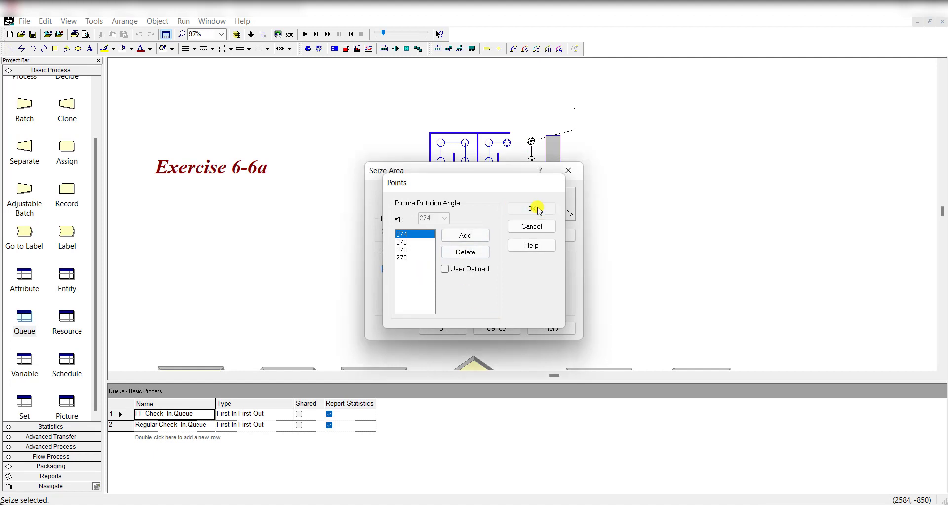
click(569, 170)
Run the simulation, fast-forward it through all 30 replications, and open the results report.
scroll(692, 254, down, 3)
scroll(691, 243, down, 3)
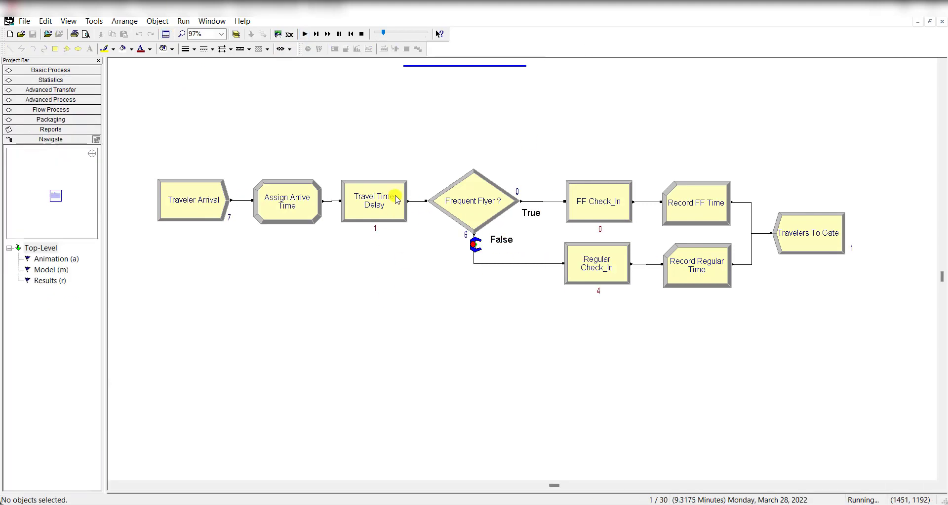
click(327, 34)
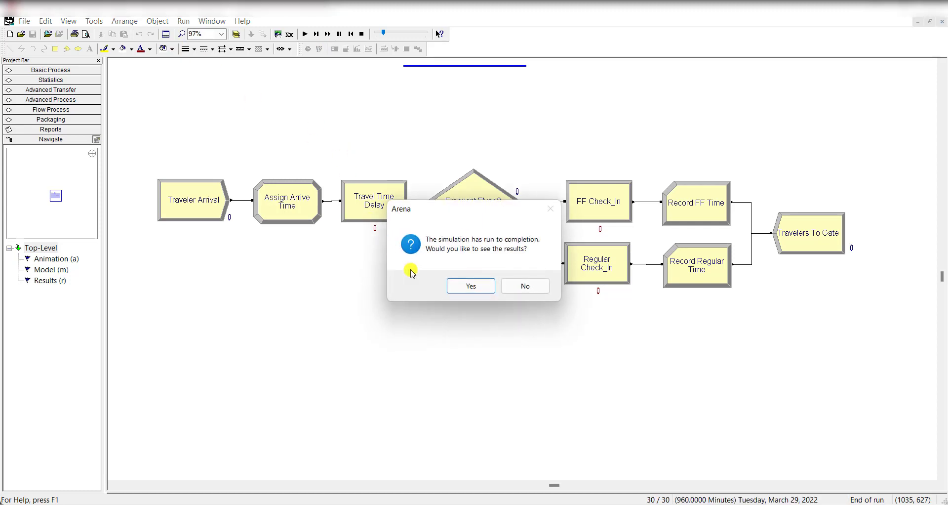
click(470, 285)
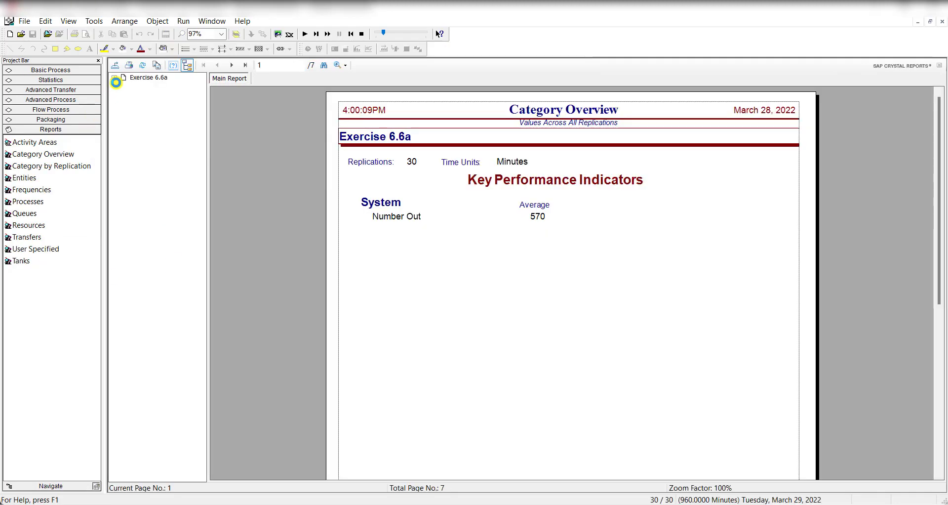
Examine the User Specified tally statistics for FF Time and Regular Time in the Category Overview report, and close the finished run's report.
click(117, 80)
click(141, 121)
click(383, 273)
click(364, 259)
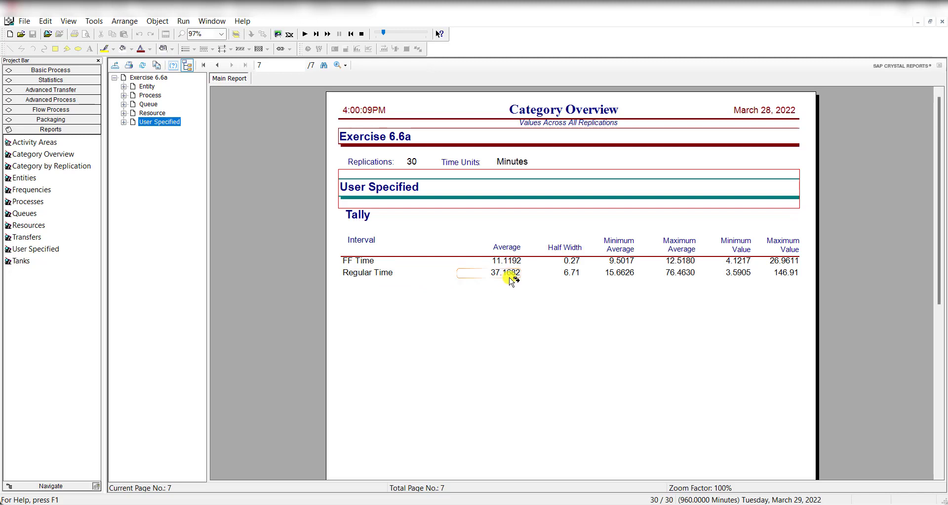
click(362, 33)
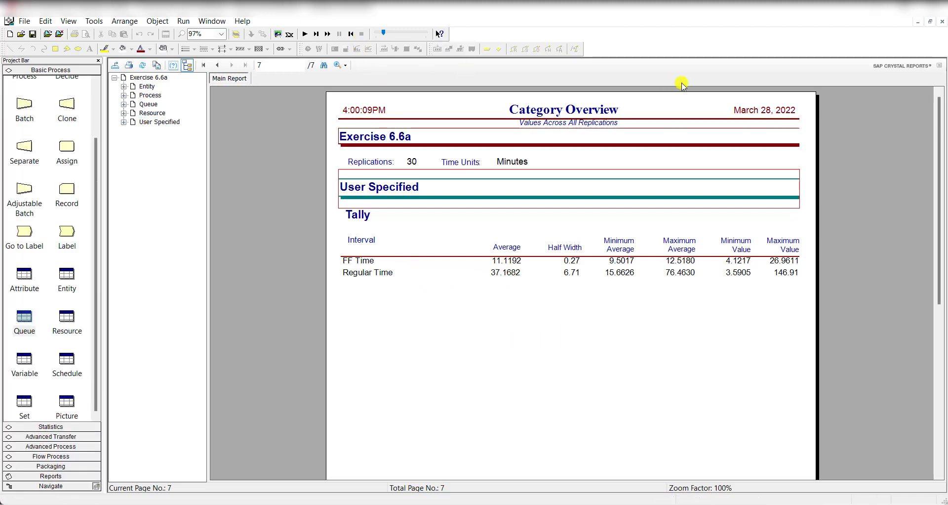
click(942, 21)
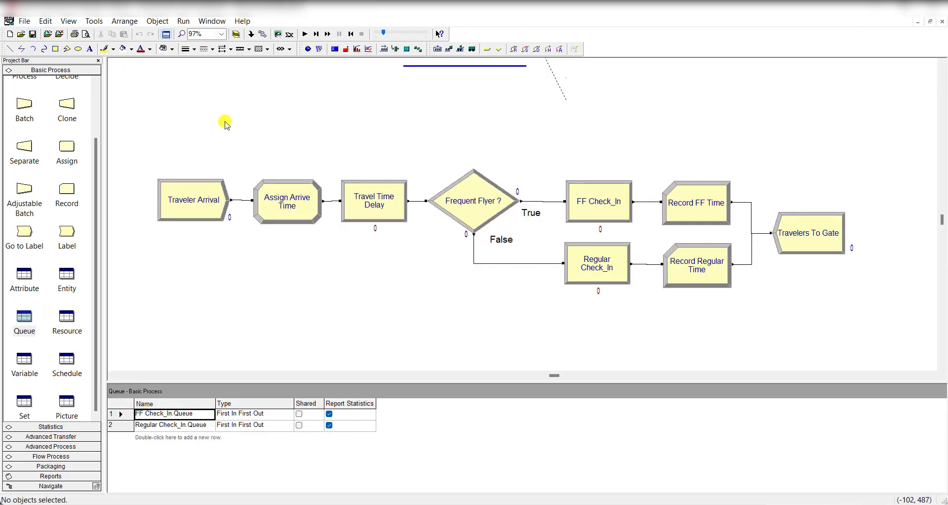
Switch to the PDF textbook to reread scenarios (b) and (c) of exercise 6-6, and return to Arena.
key(alt+Tab)
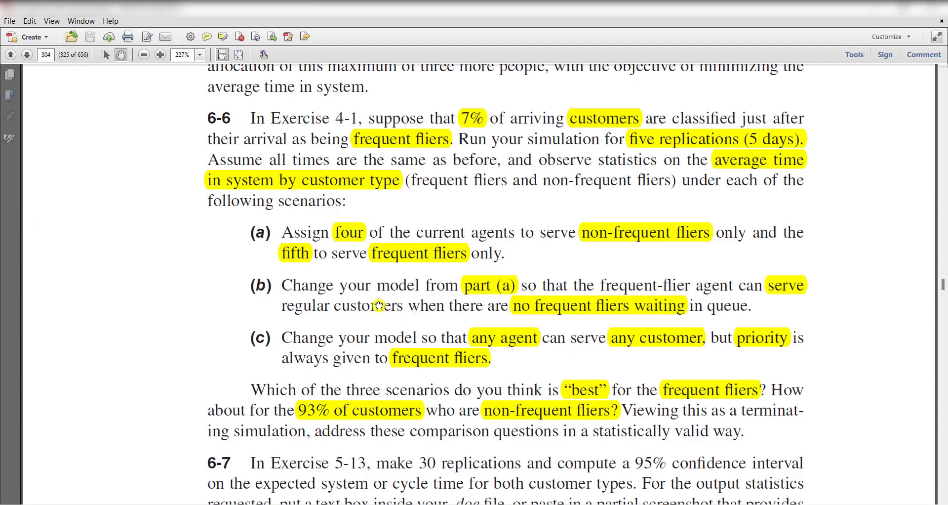
drag(379, 305, 377, 258)
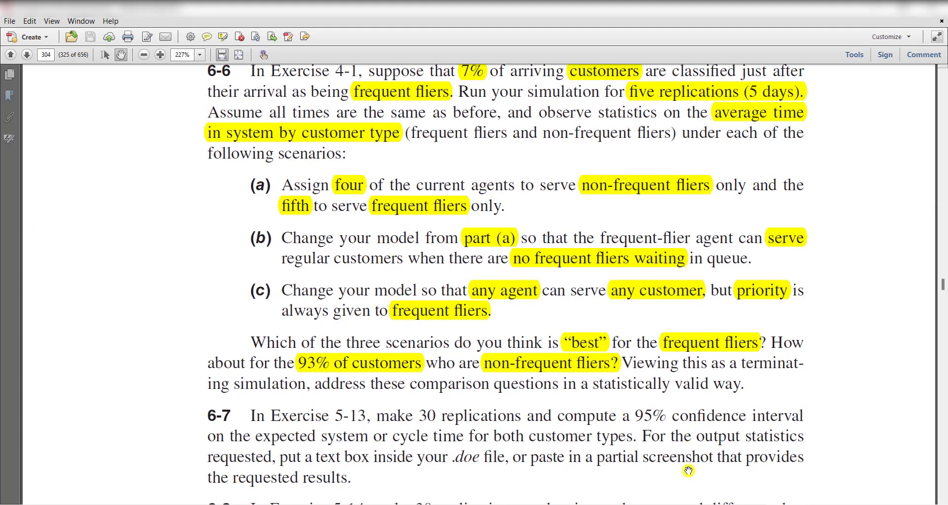
click(698, 425)
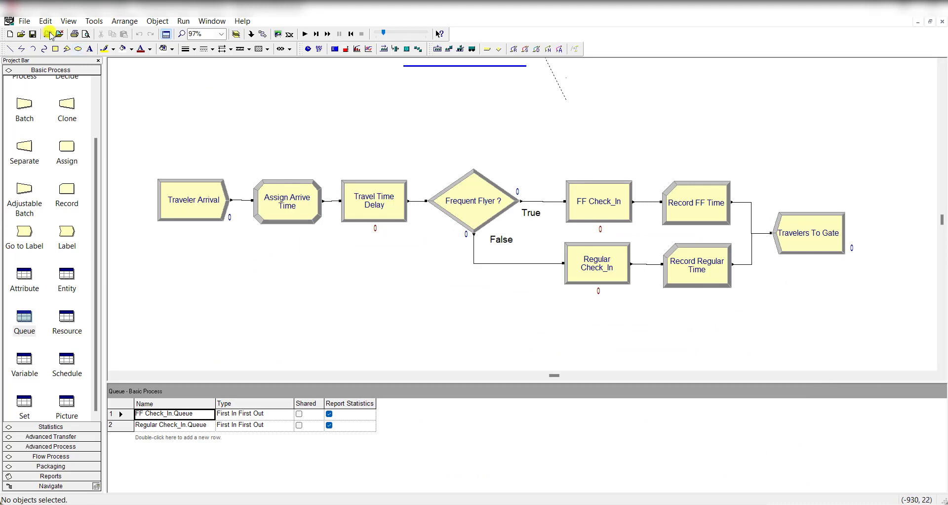
Open the model file Exercise 06-06b.doe and check its Traveler Arrival Create module.
click(21, 33)
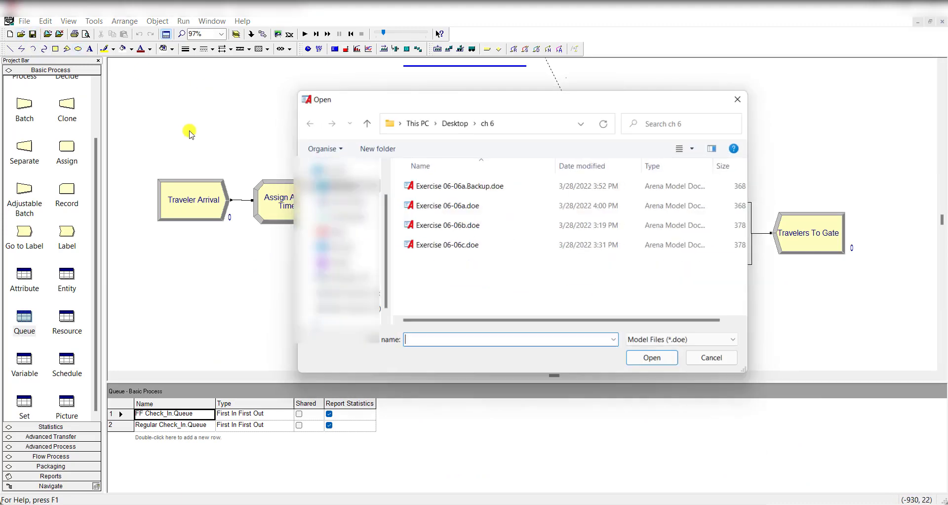
double_click(424, 225)
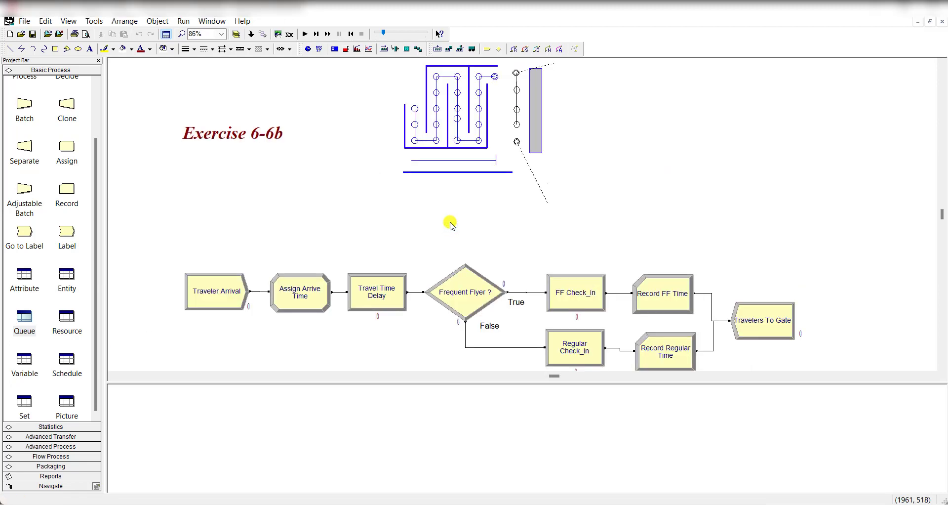
scroll(346, 213, down, 3)
click(217, 221)
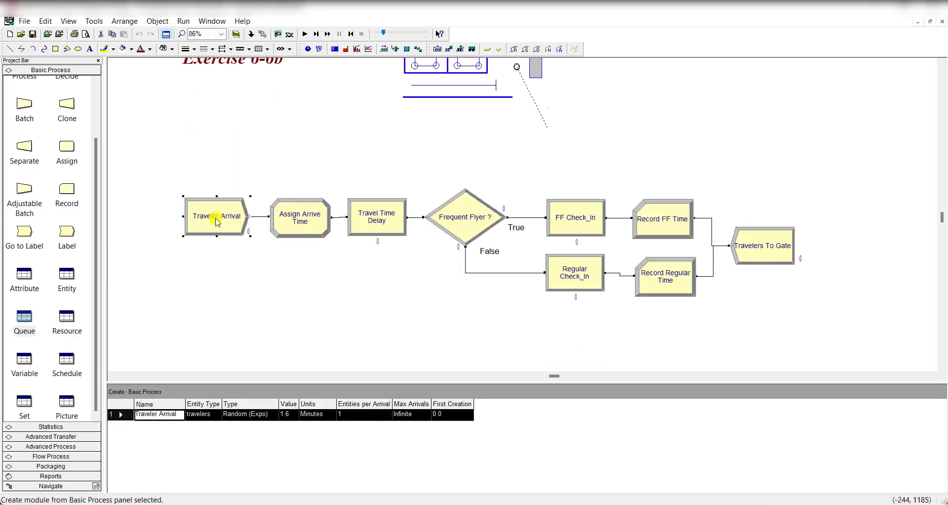
Review the Traveler Arrival and Assign Arrive Time settings, and look over the Travel Time Delay, Frequent Flyer ? and FF Check_In modules.
double_click(217, 221)
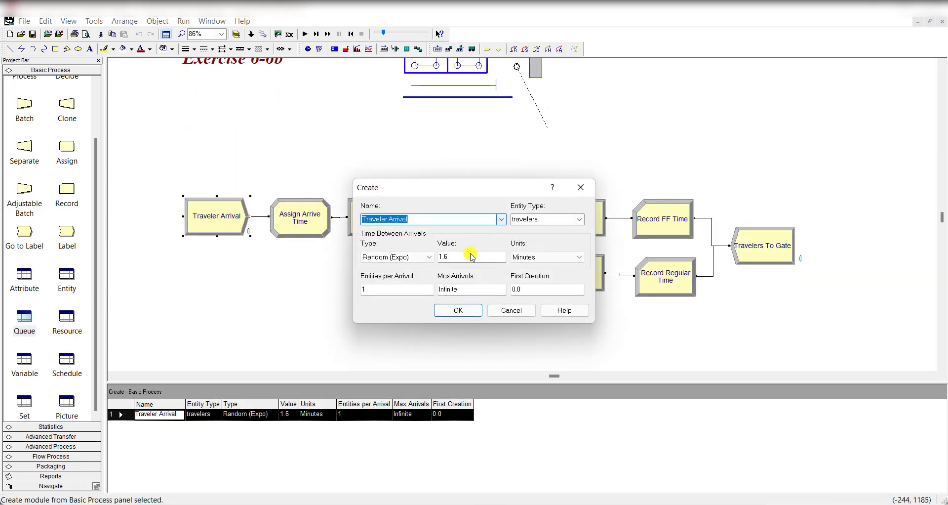
click(460, 311)
double_click(329, 232)
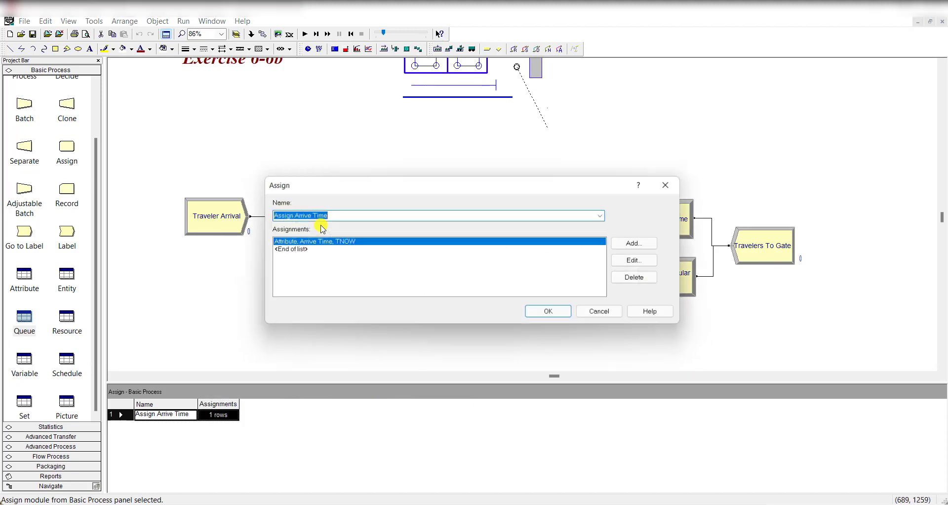
click(537, 313)
click(387, 230)
click(472, 225)
click(583, 217)
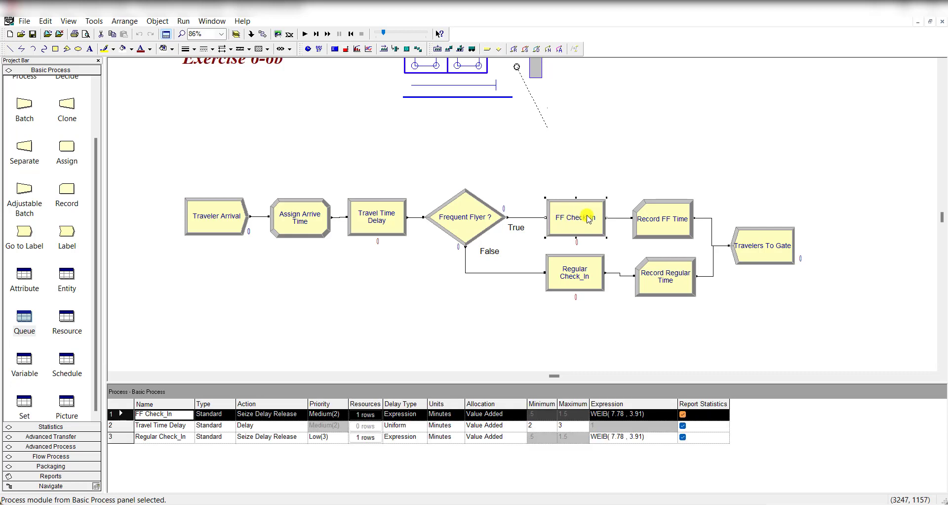
Inspect the Regular Check_In process and its Agent Set resource definition, and close both without changes.
double_click(582, 266)
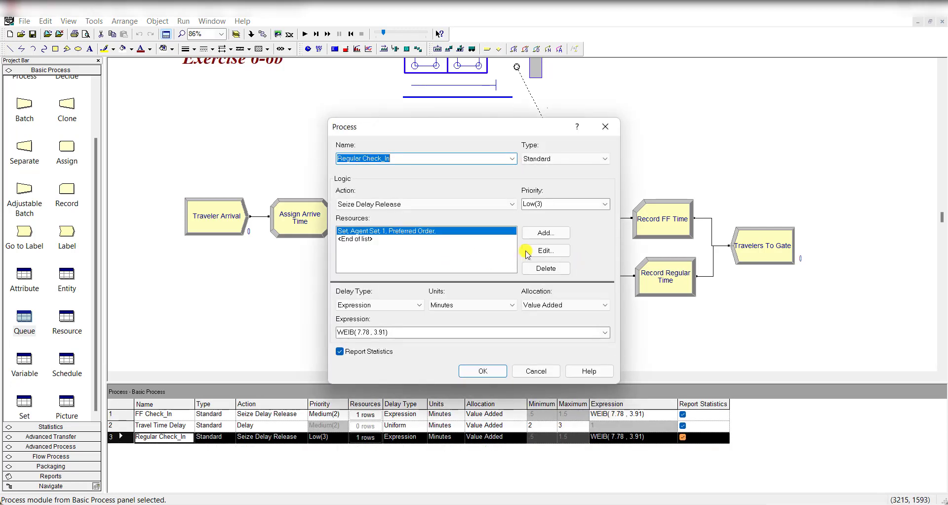
click(543, 249)
drag(581, 204, 609, 205)
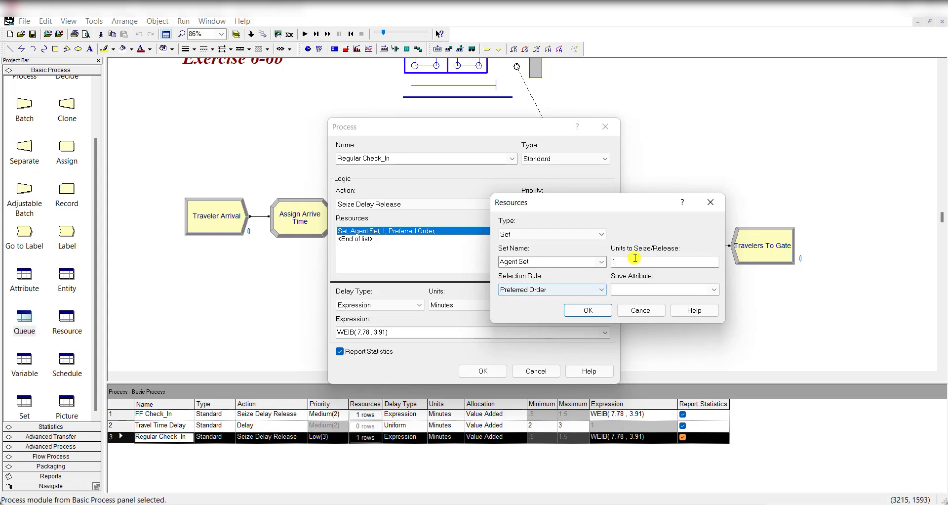
click(575, 309)
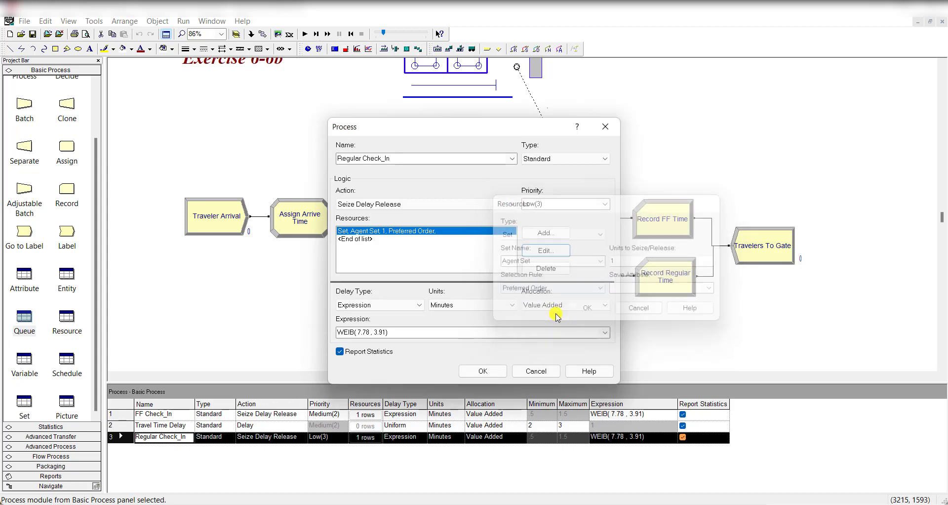
click(466, 368)
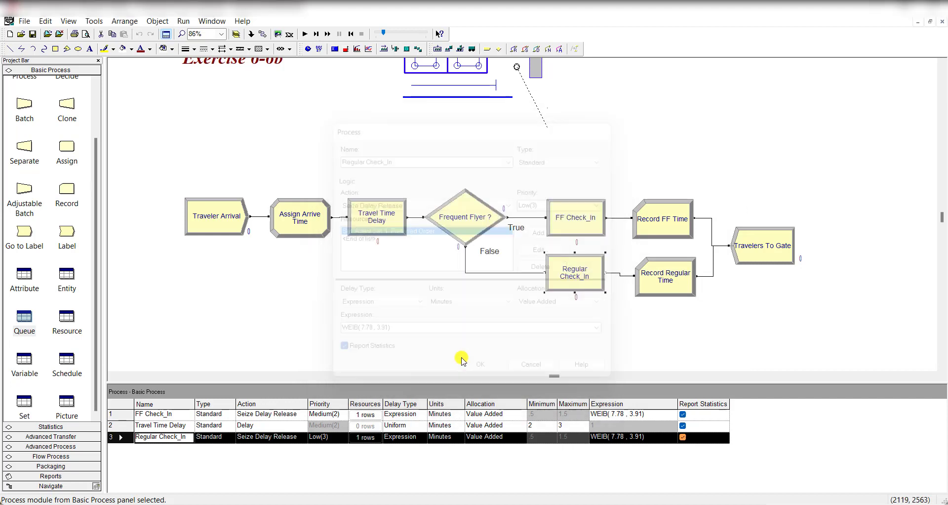
Examine the Agent Set definition in the Set data module, including the order of its resource members.
click(25, 405)
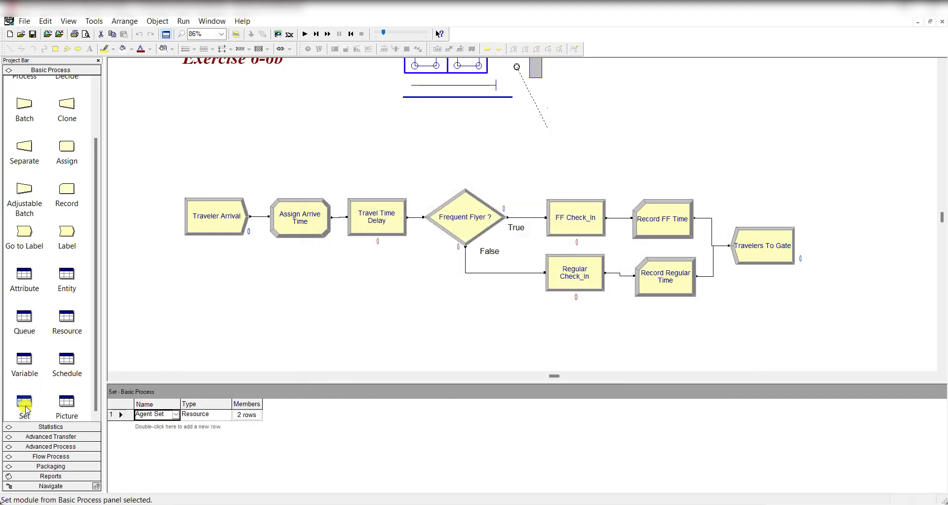
drag(180, 402, 195, 401)
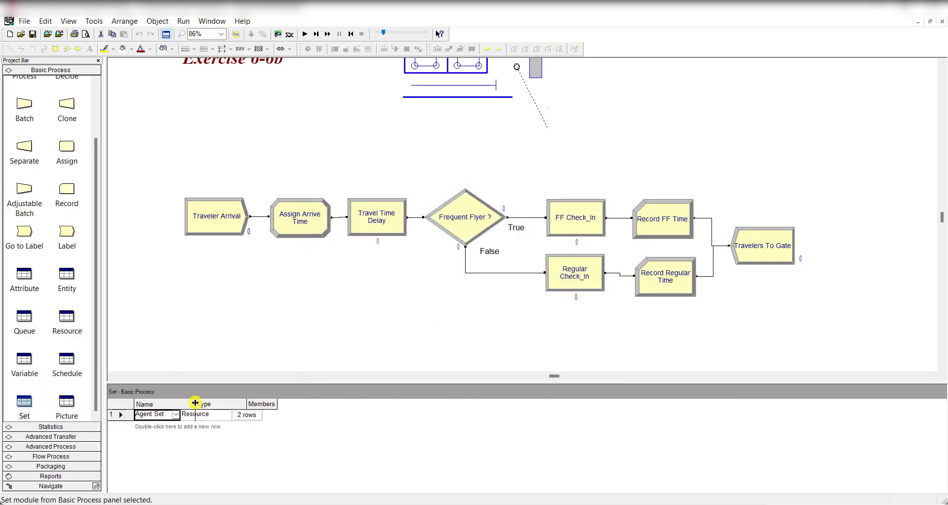
click(216, 419)
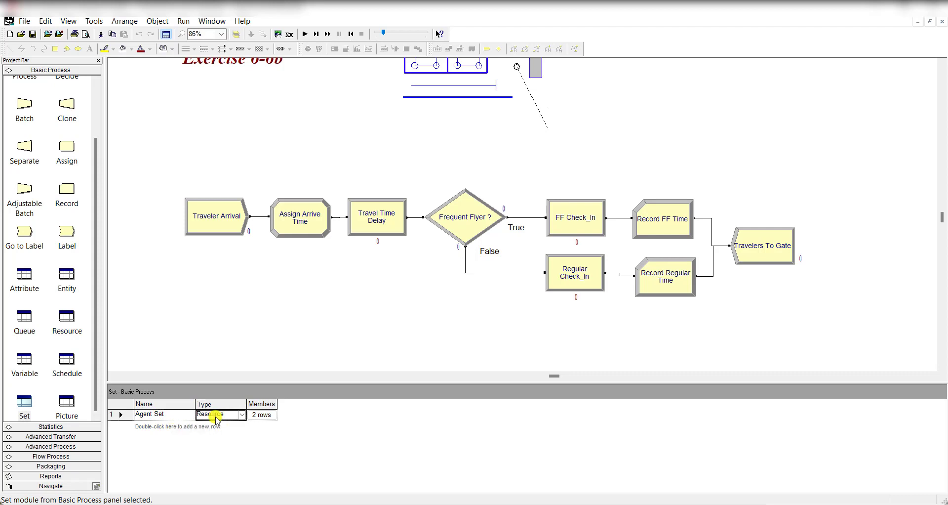
click(252, 415)
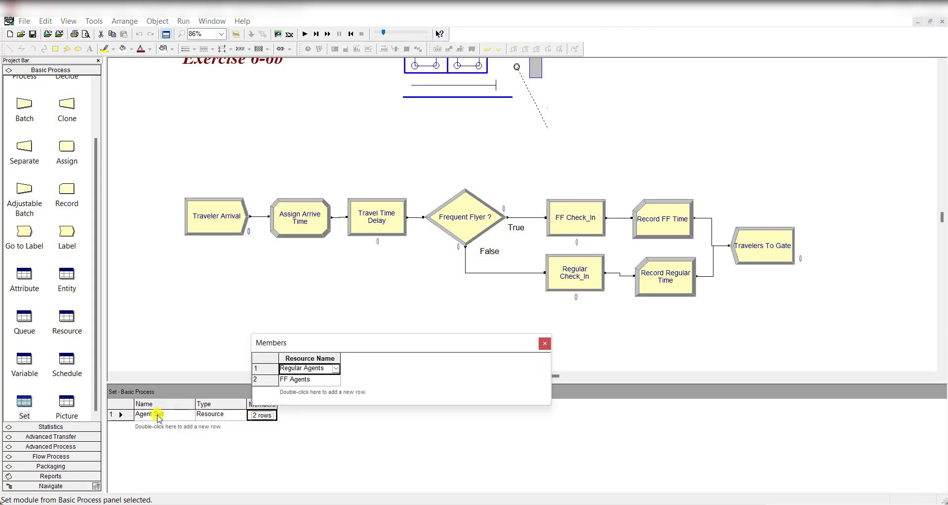
click(304, 380)
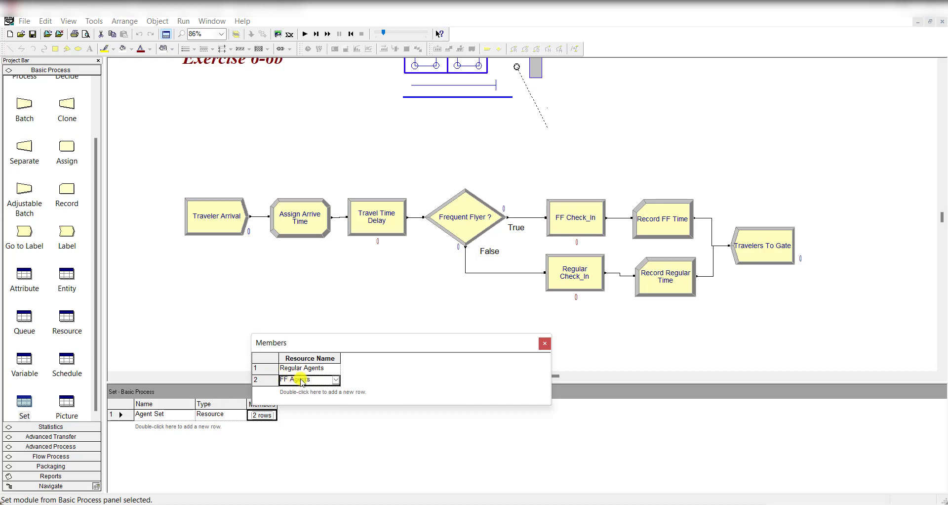
click(544, 343)
Switch to the PDF textbook to recheck scenario (b), return to Arena, and look over the check-in queue animation.
key(alt+Tab)
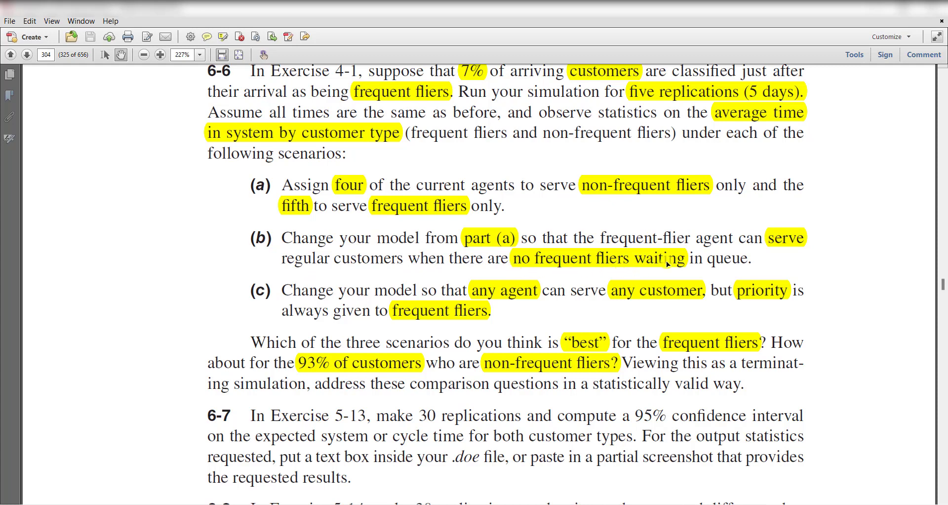
key(alt+Tab)
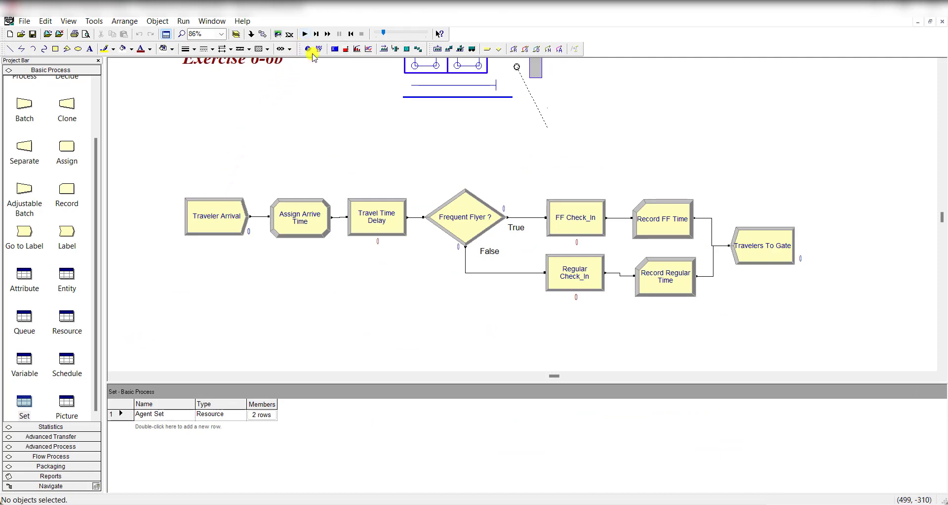
scroll(344, 122, up, 3)
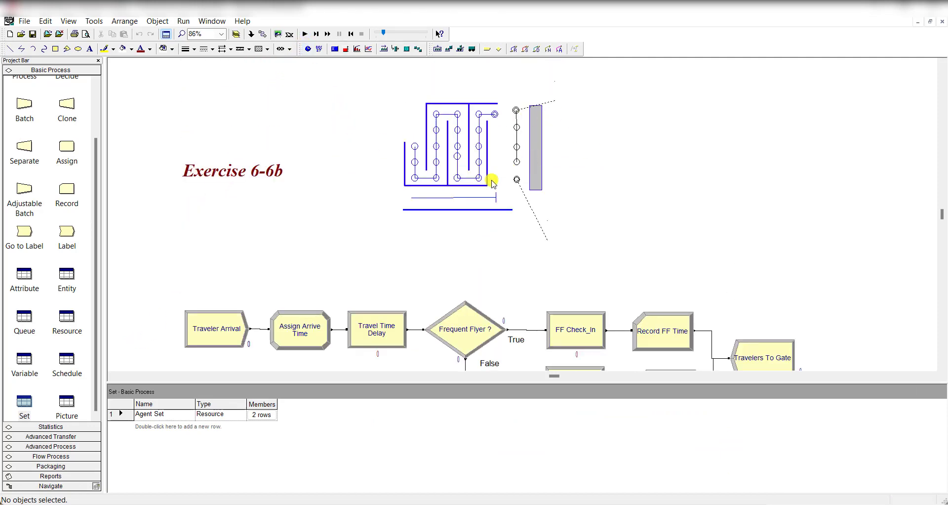
scroll(434, 217, down, 3)
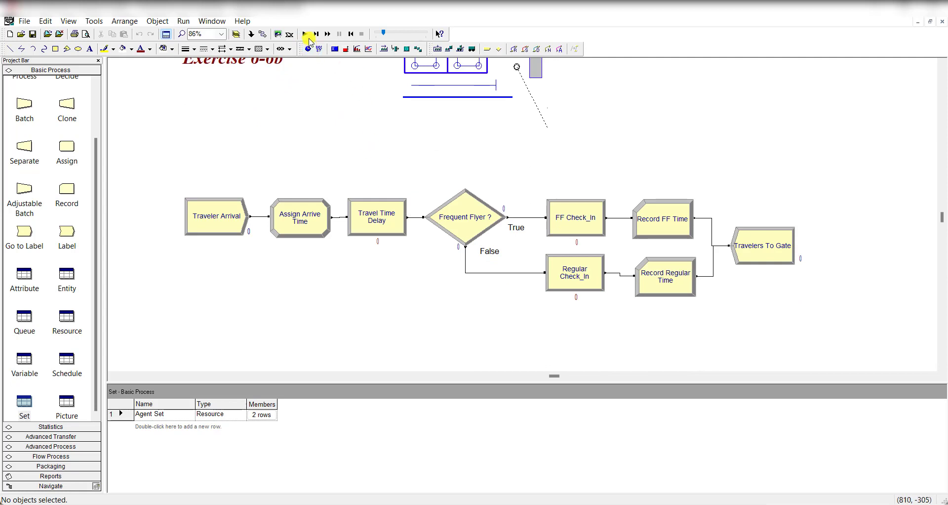
Check the replication parameters in Run Setup, run the simulation through all 30 replications, and open the results report.
click(183, 20)
click(188, 33)
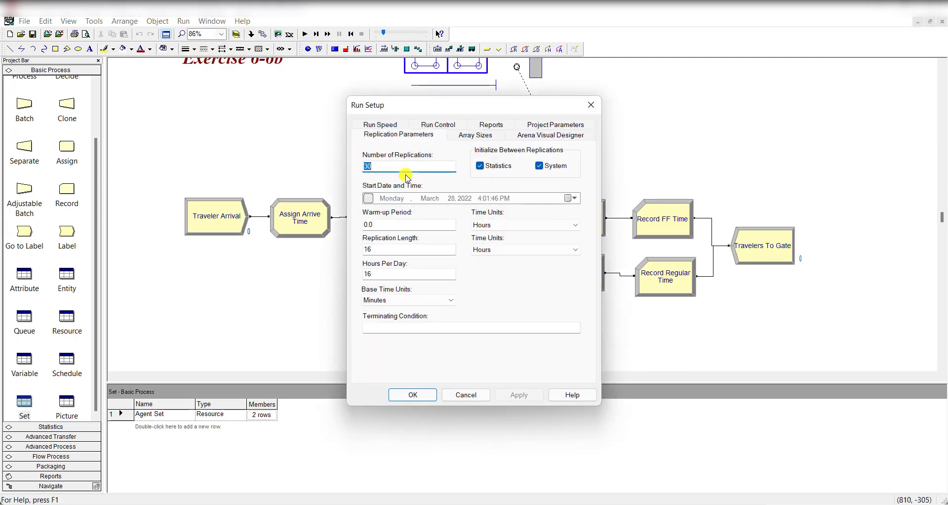
click(415, 395)
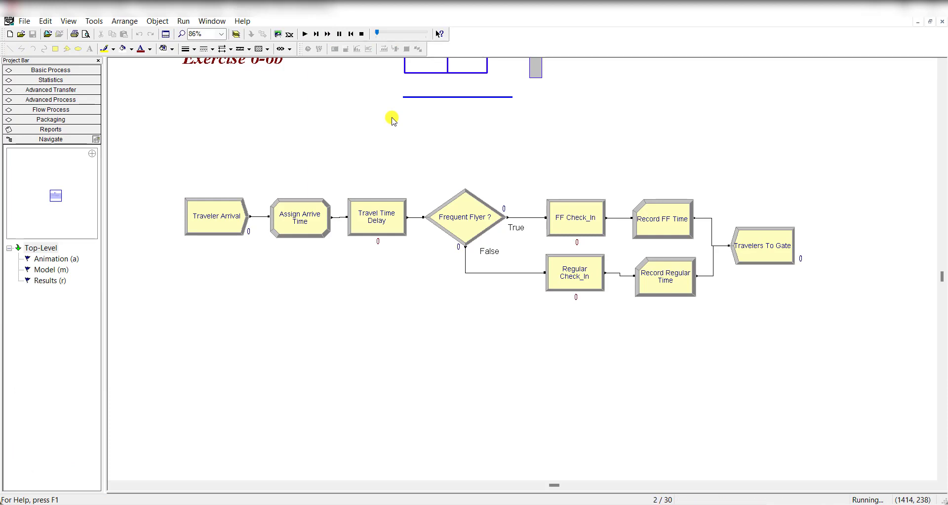
scroll(404, 228, up, 3)
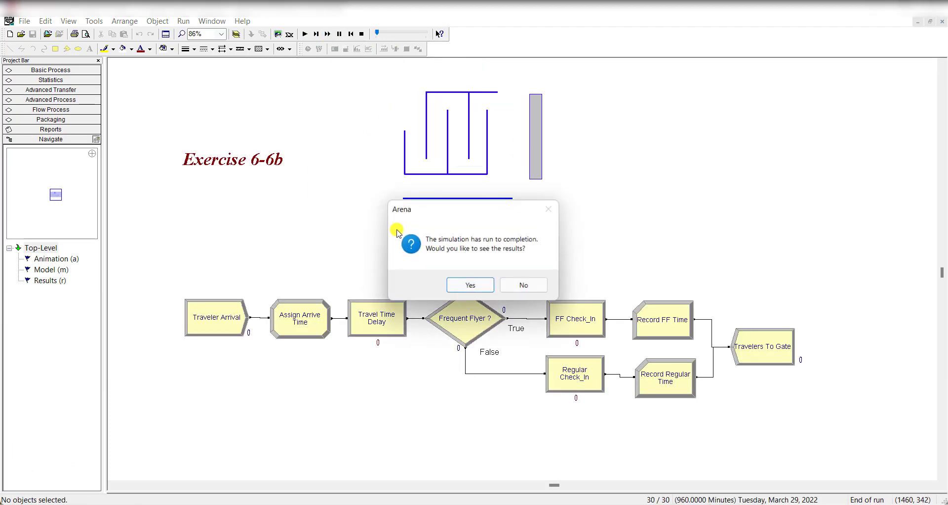
click(458, 287)
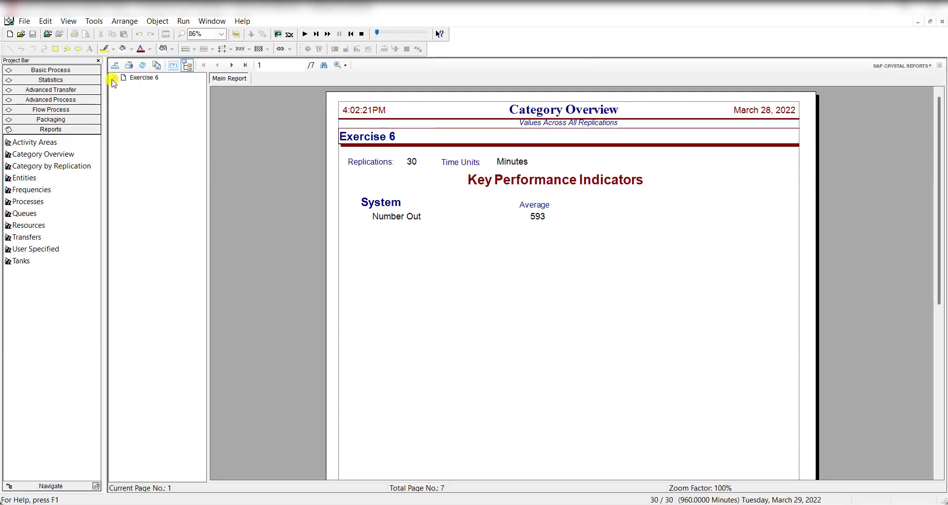
Examine the User Specified averages for FF Time and Regular Time in the Category Overview report, and end the run and close the report.
click(146, 123)
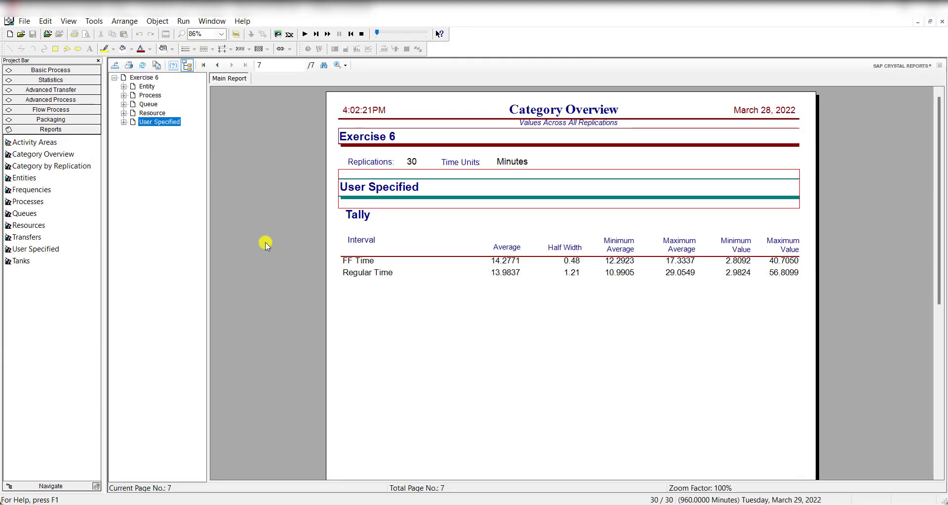
click(372, 264)
click(475, 266)
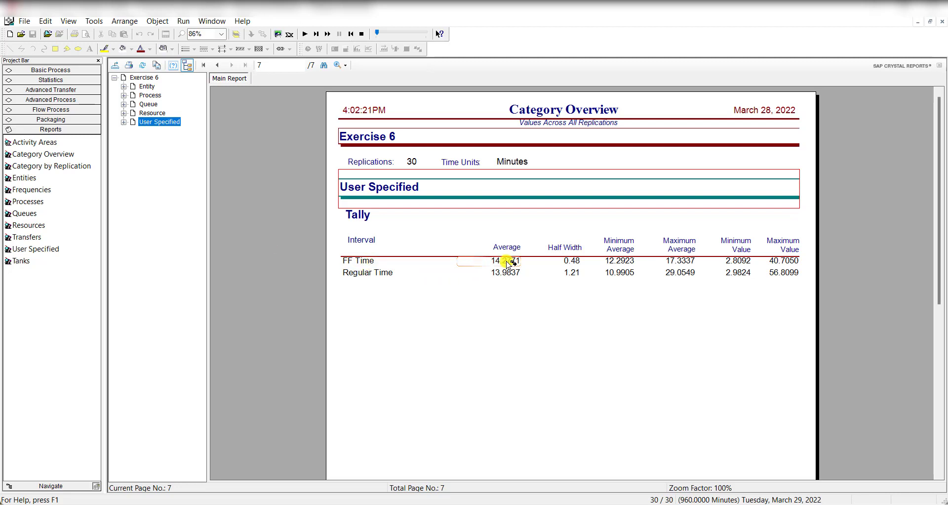
click(430, 274)
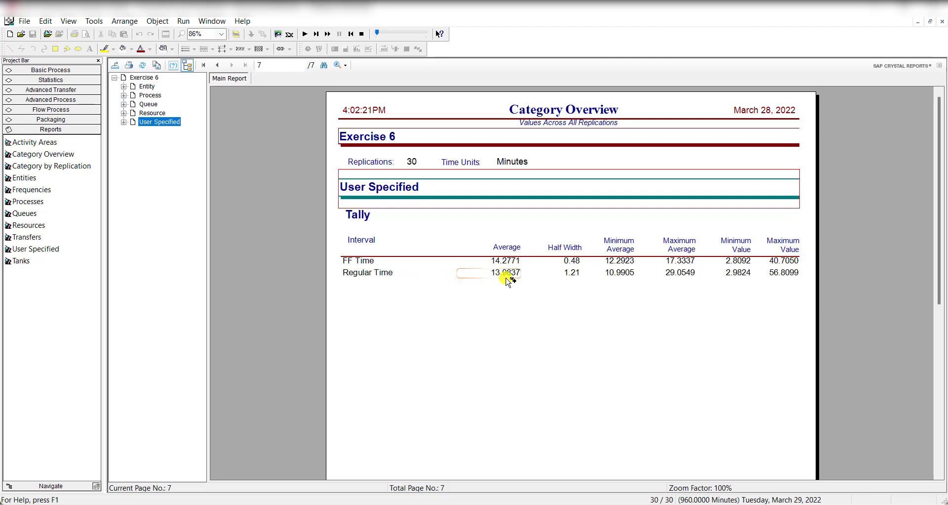
click(361, 34)
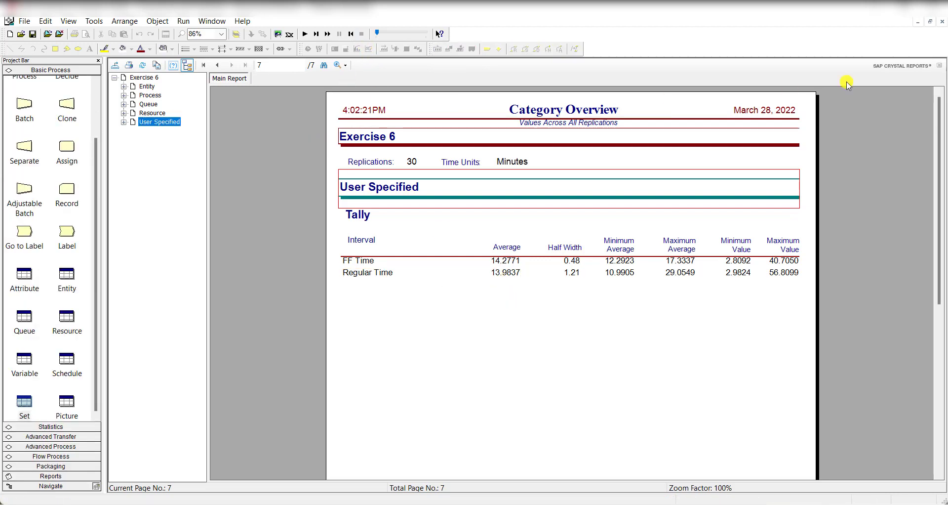
click(941, 21)
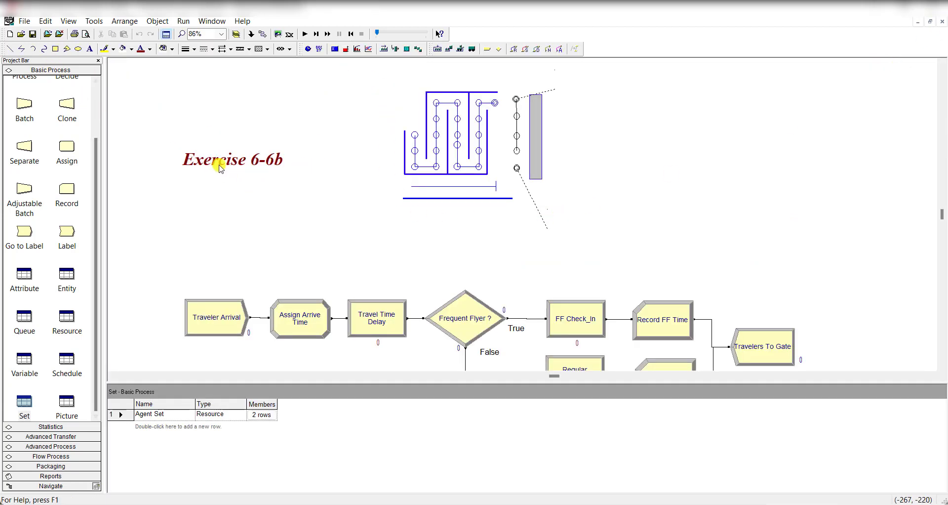
Open the model file Exercise 06-06c.doe from the ch 6 folder.
click(22, 34)
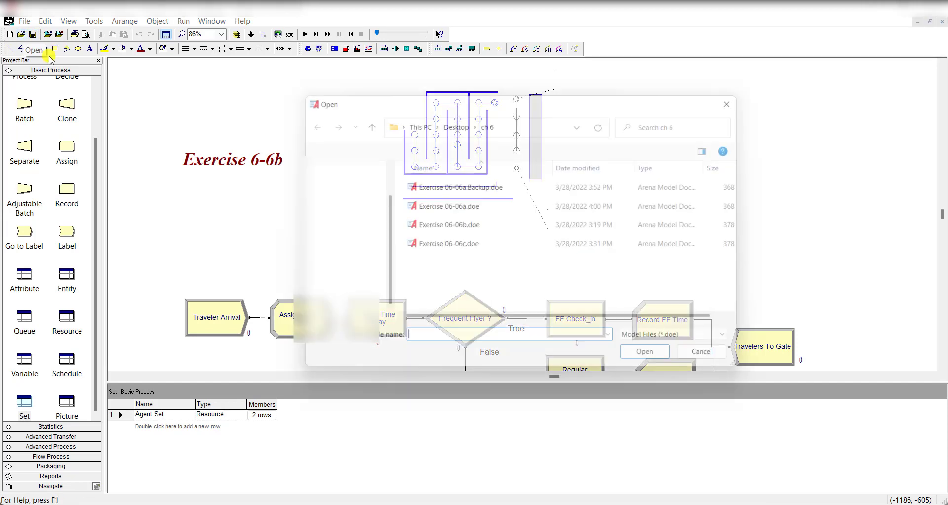
click(419, 245)
click(662, 361)
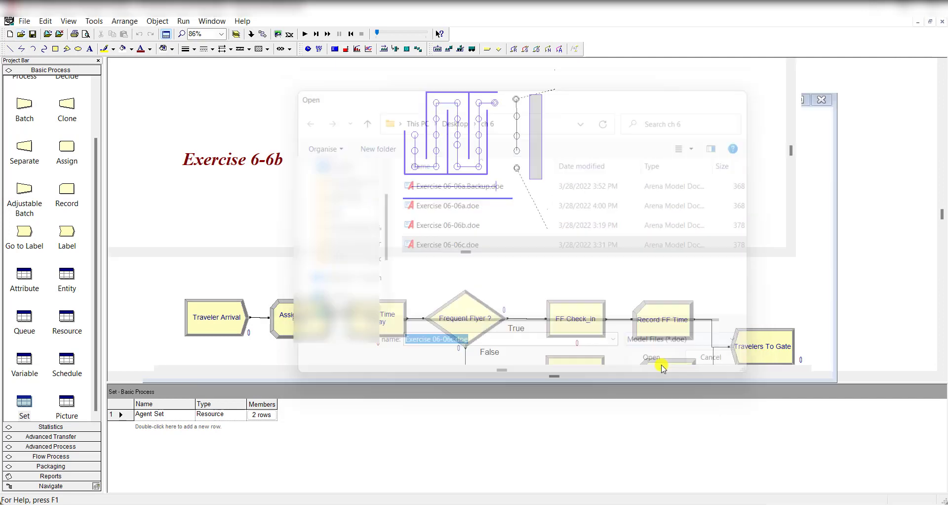
Switch to the PDF textbook to reread scenario (c) and the comparison questions of exercise 6-6, and return to Arena.
mouse_move(714, 491)
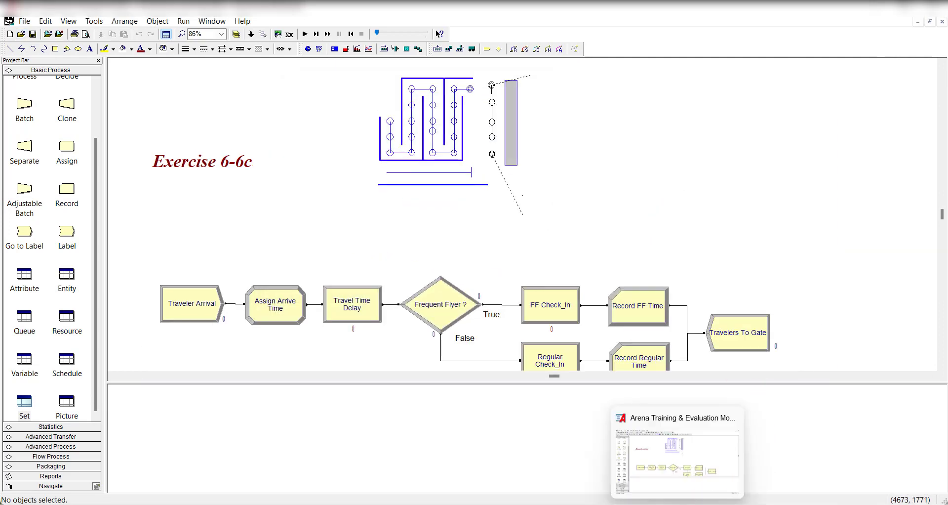
click(692, 454)
scroll(265, 301, down, 1)
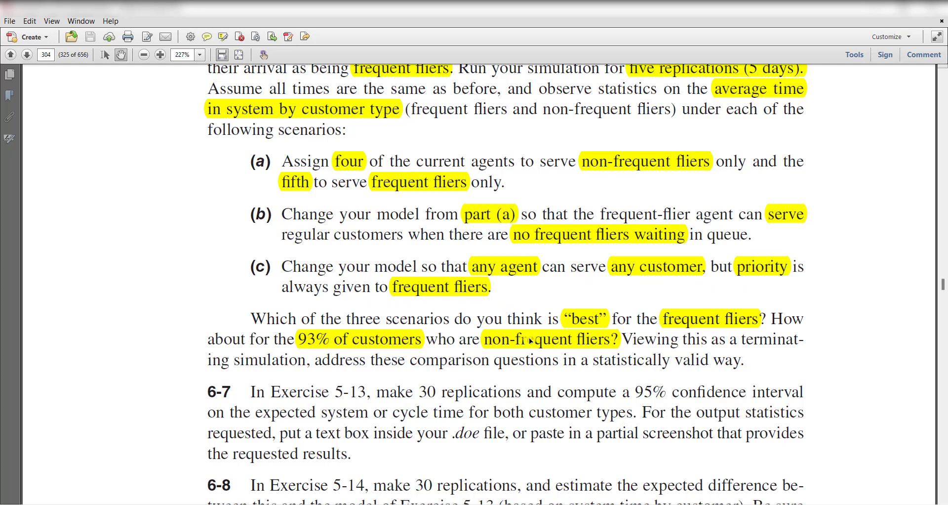
click(637, 503)
click(219, 255)
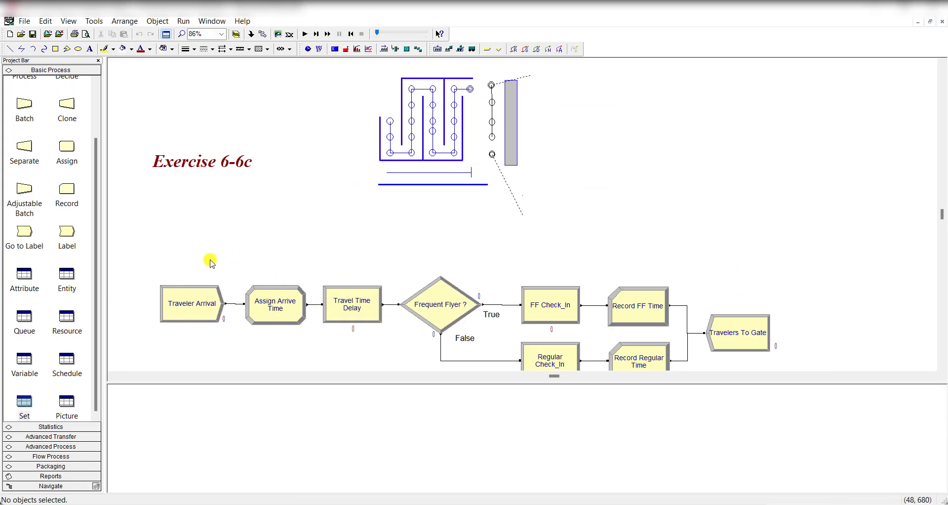
Look over the Exercise 6-6c flowchart modules from Traveler Arrival through Travel Time Delay to the Frequent Flyer ? decision.
scroll(390, 268, down, 3)
click(216, 230)
click(260, 239)
click(358, 236)
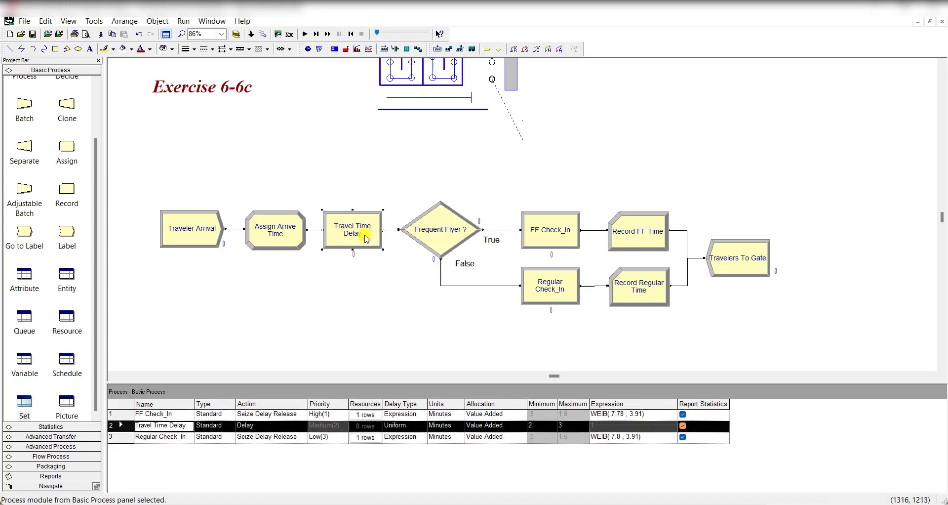
drag(437, 240, 435, 240)
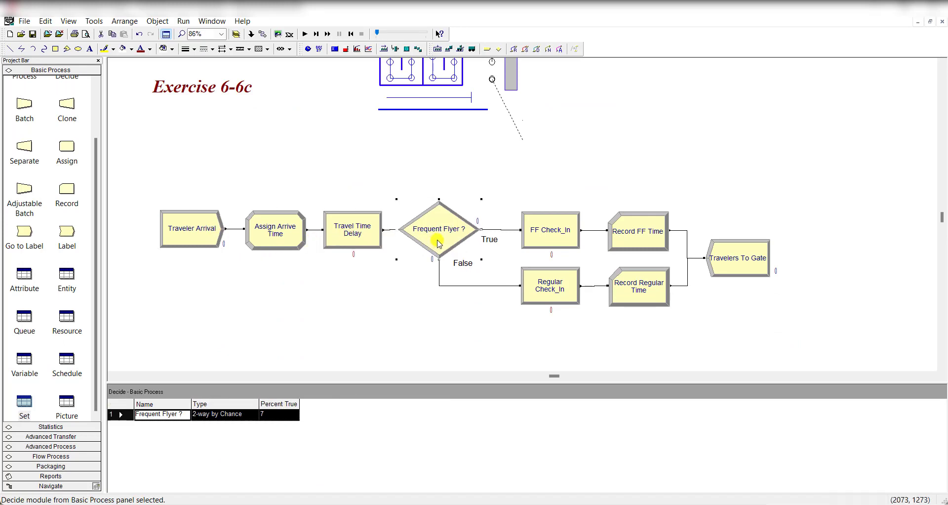
Examine the FF Check_In process module's settings, including the set name and selection rule of its seized resource.
double_click(528, 242)
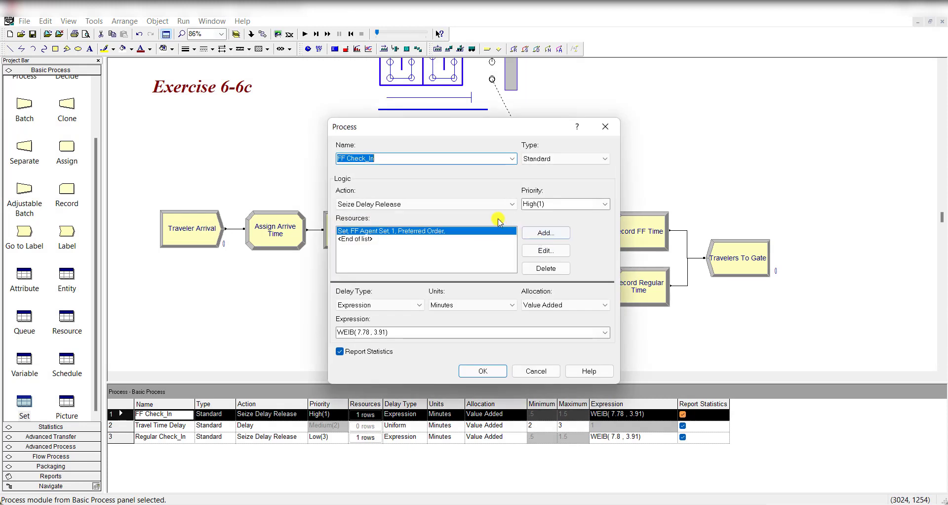
click(545, 250)
drag(482, 203, 660, 204)
click(592, 231)
click(594, 237)
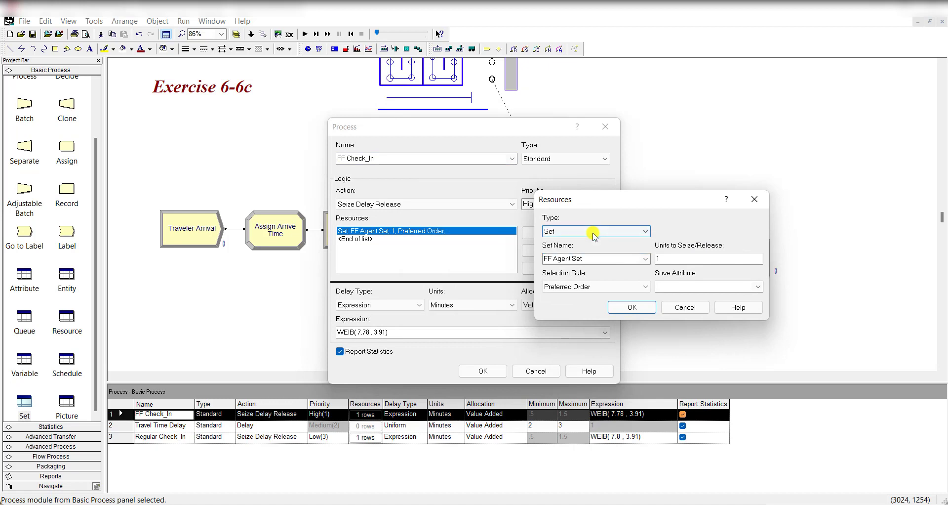
click(595, 260)
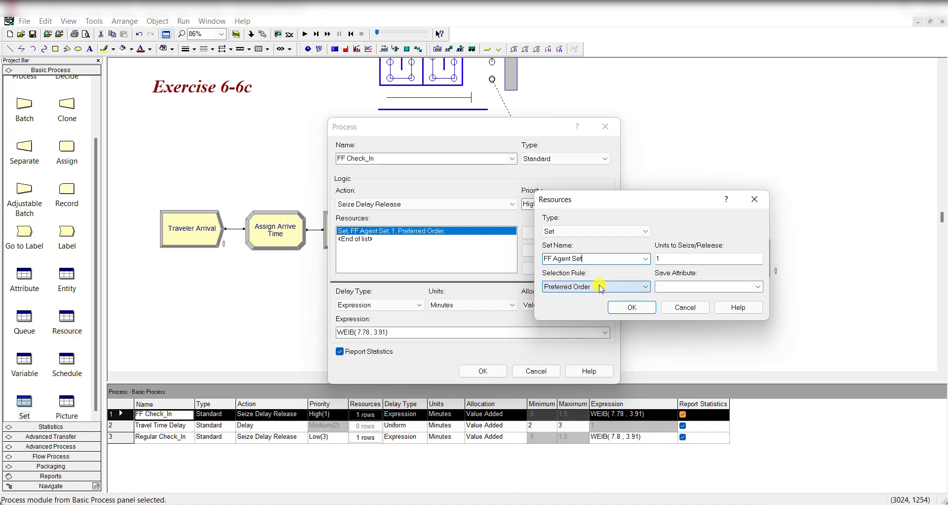
click(617, 307)
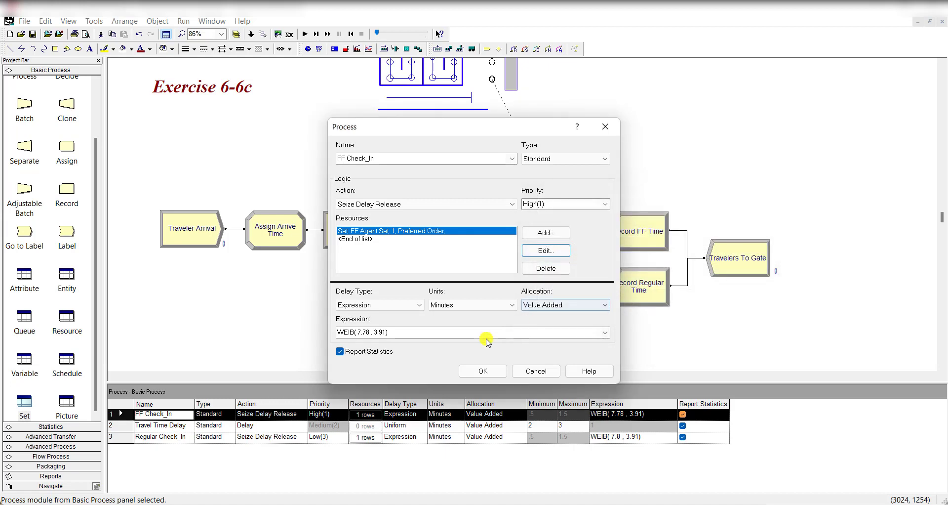
click(482, 370)
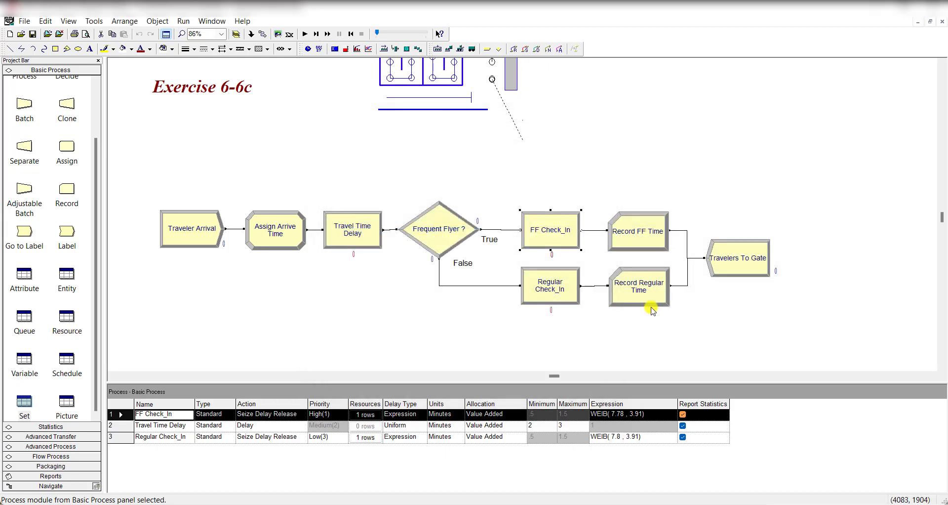
Examine the Regular Check_In process module's settings, including the resource set it seizes and its selection rule.
double_click(567, 293)
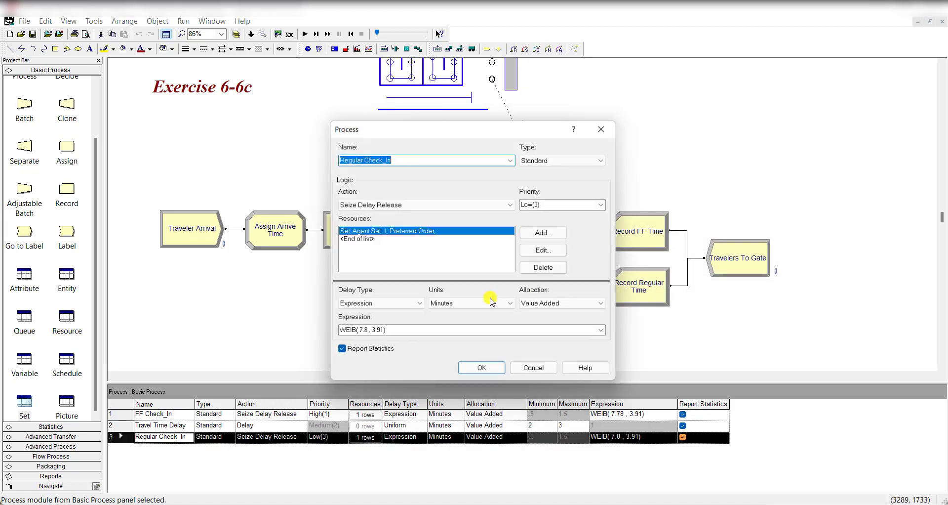
click(542, 251)
drag(503, 198, 629, 197)
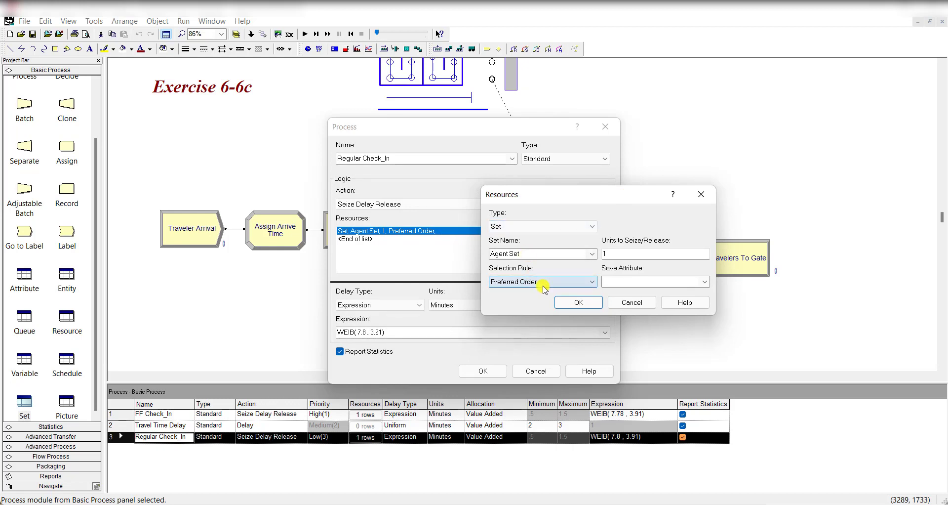
click(558, 301)
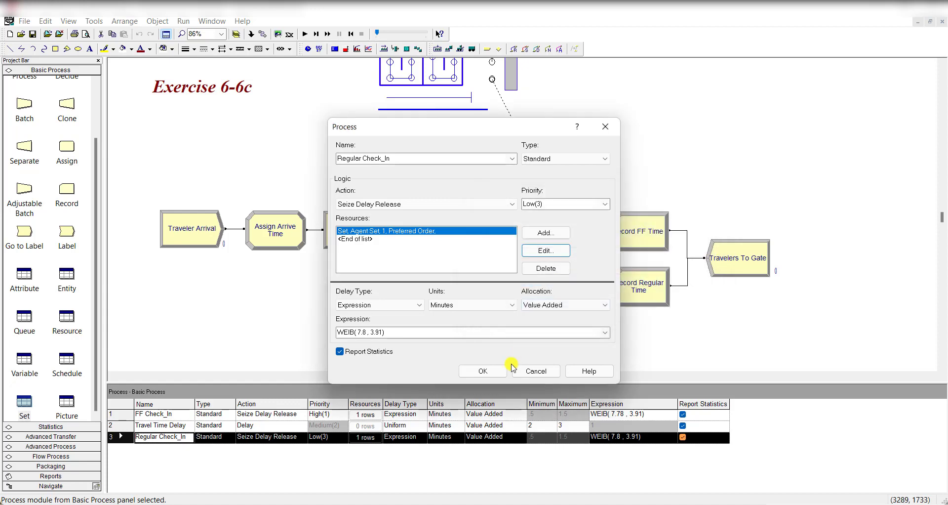
click(506, 368)
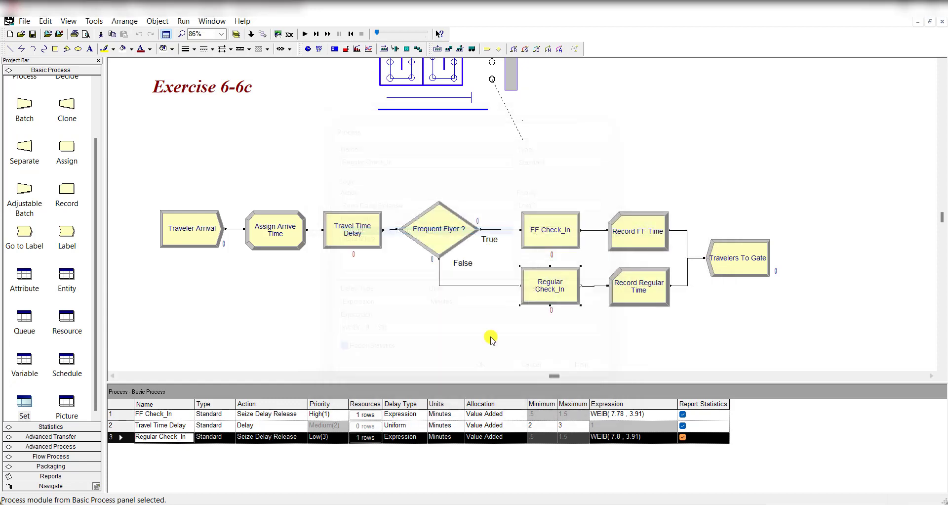
Inspect the member resources and their order in FF Agent Set and Agent Set.
click(27, 399)
click(178, 426)
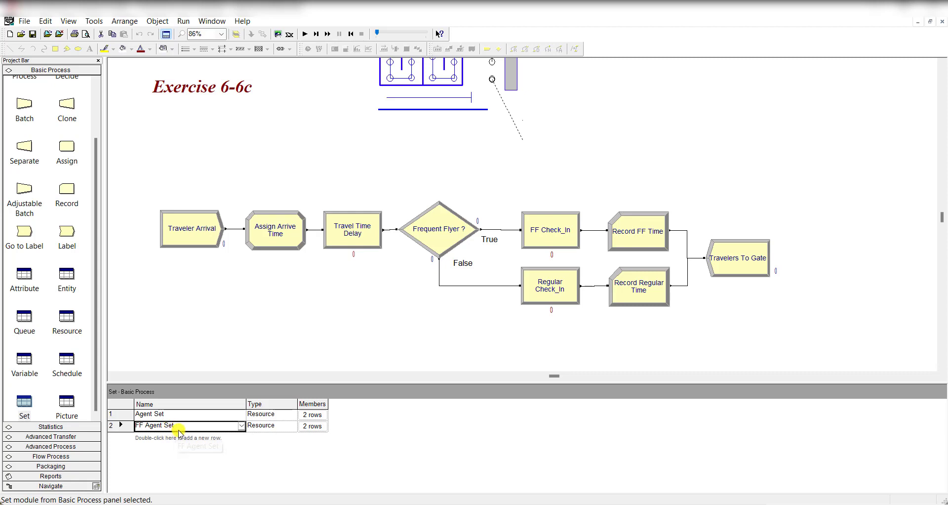
click(257, 425)
click(312, 425)
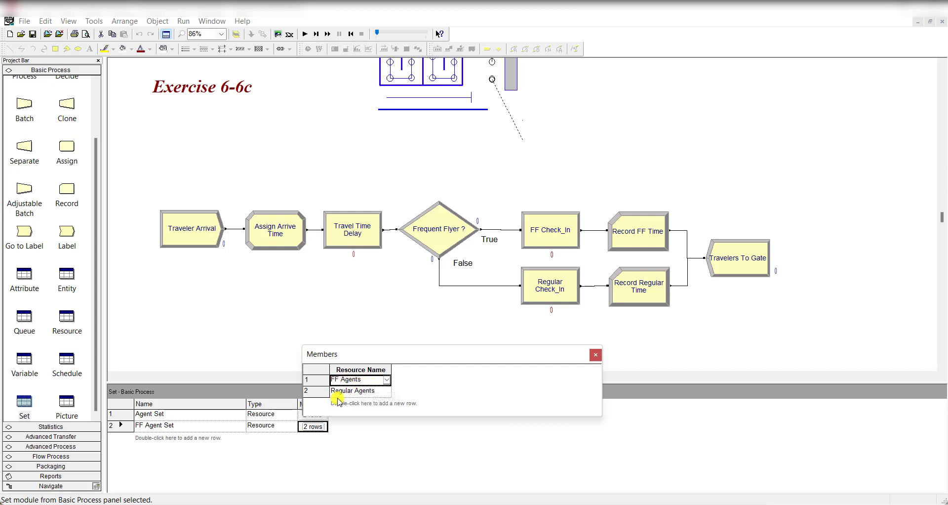
click(595, 356)
click(313, 415)
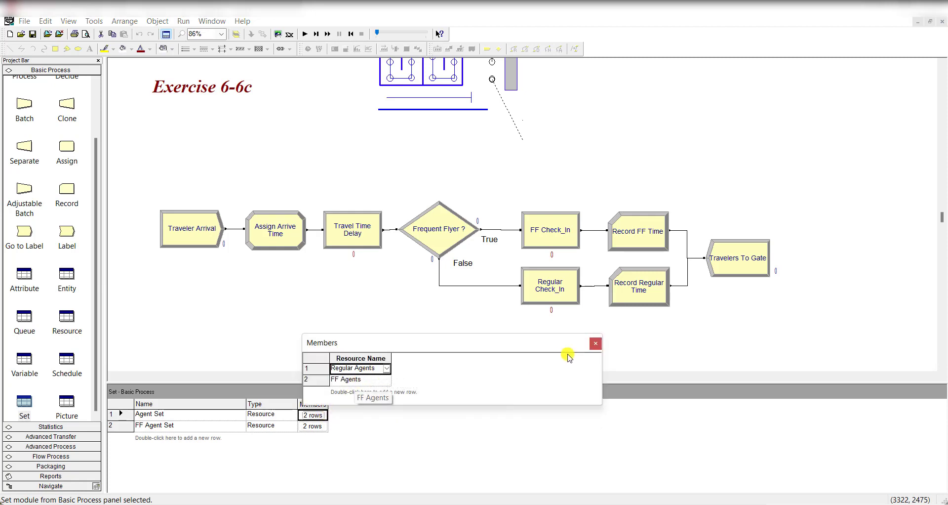
click(596, 343)
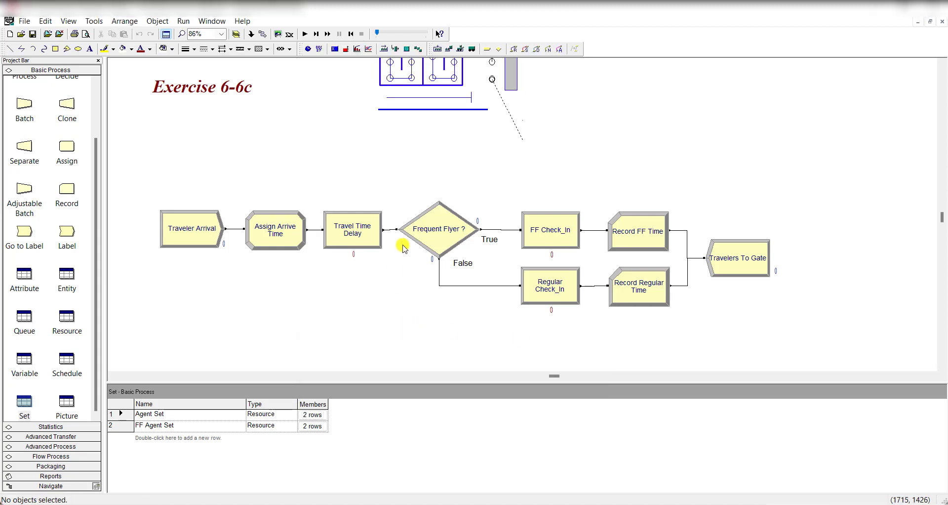
Run the Exercise 6-6c simulation, fast-forward it to completion, and view the User Specified results in the Category Overview report.
scroll(399, 244, up, 3)
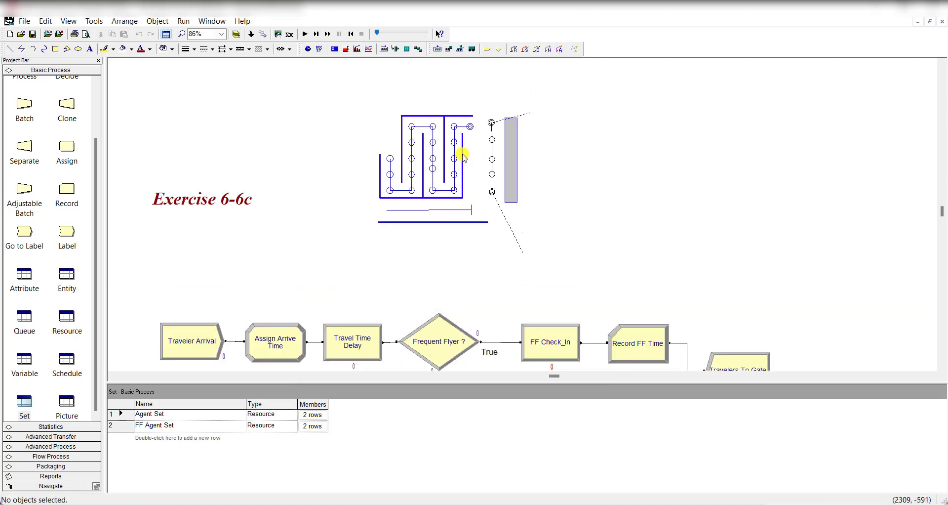
click(254, 108)
click(304, 34)
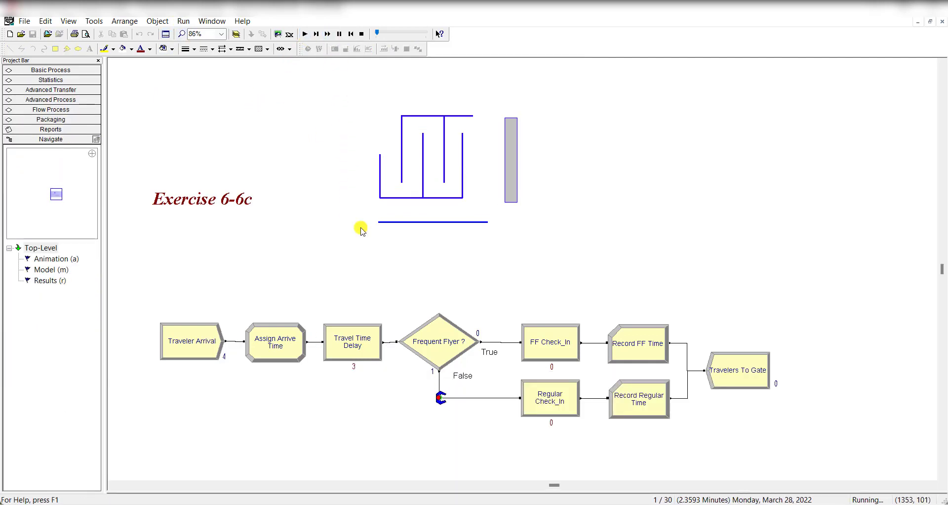
click(328, 34)
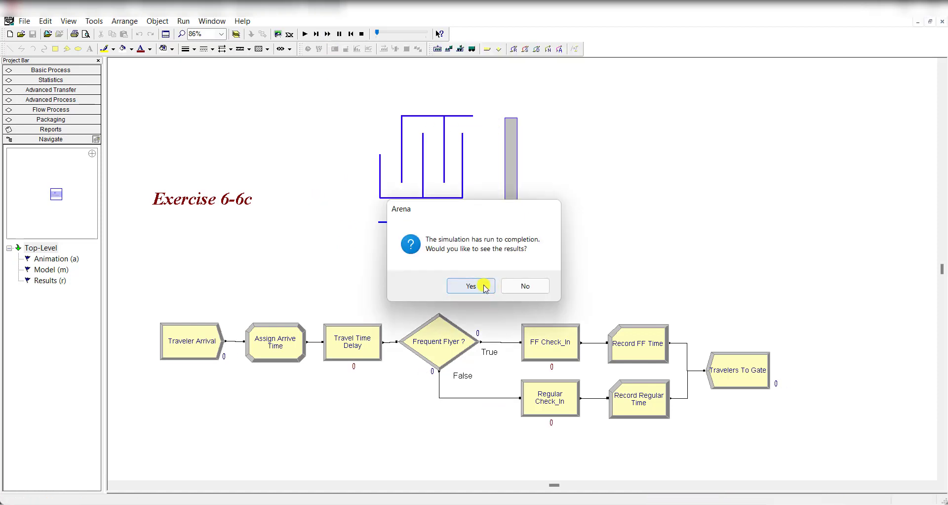
click(484, 286)
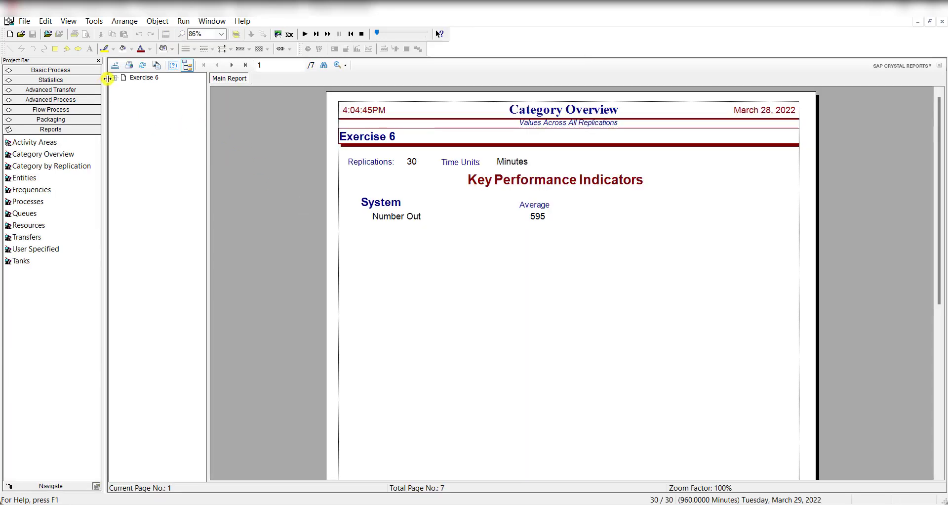
click(114, 77)
click(142, 122)
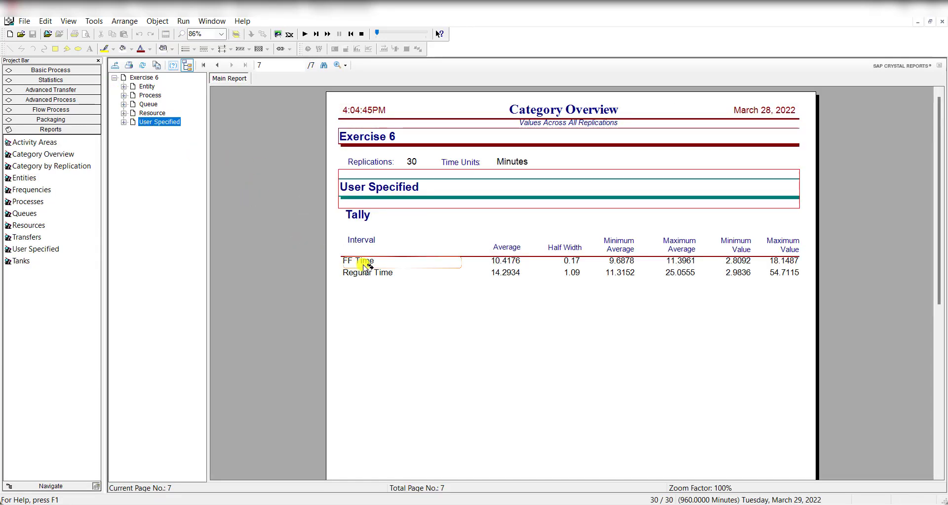
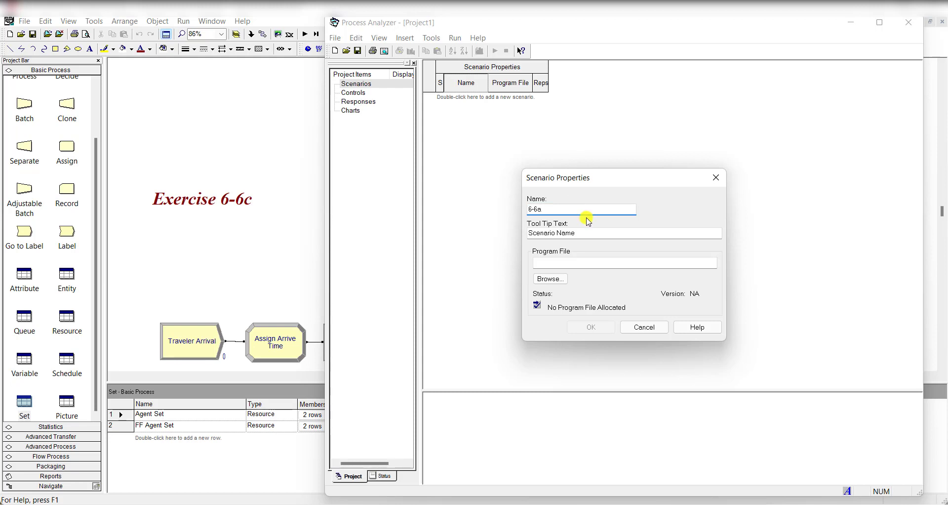
Assign Exercise 06-06a.p from the ch 6 folder as the program file of scenario 6-6a and add the scenario.
click(554, 278)
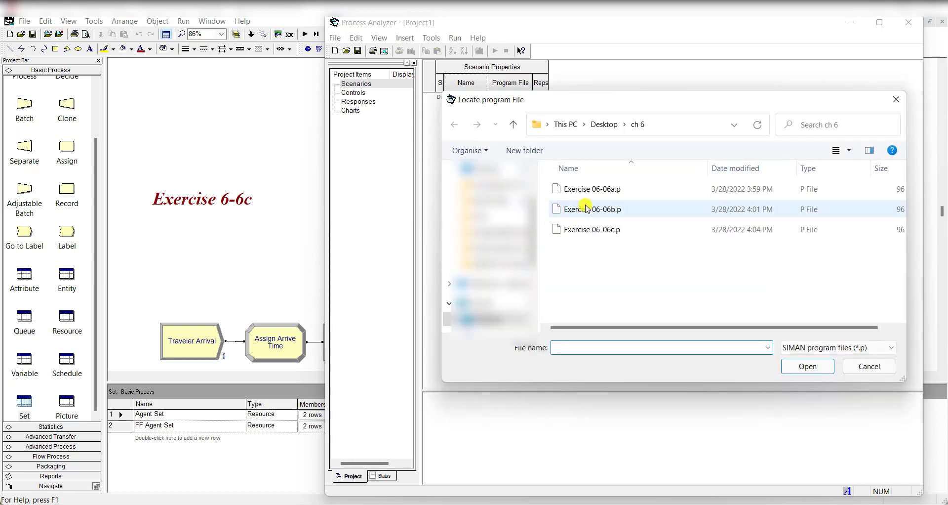
click(603, 189)
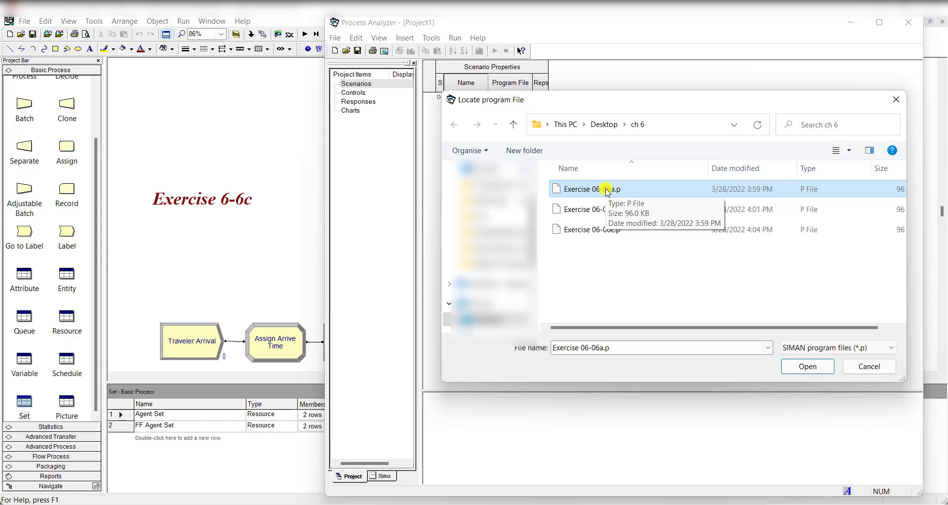
click(794, 368)
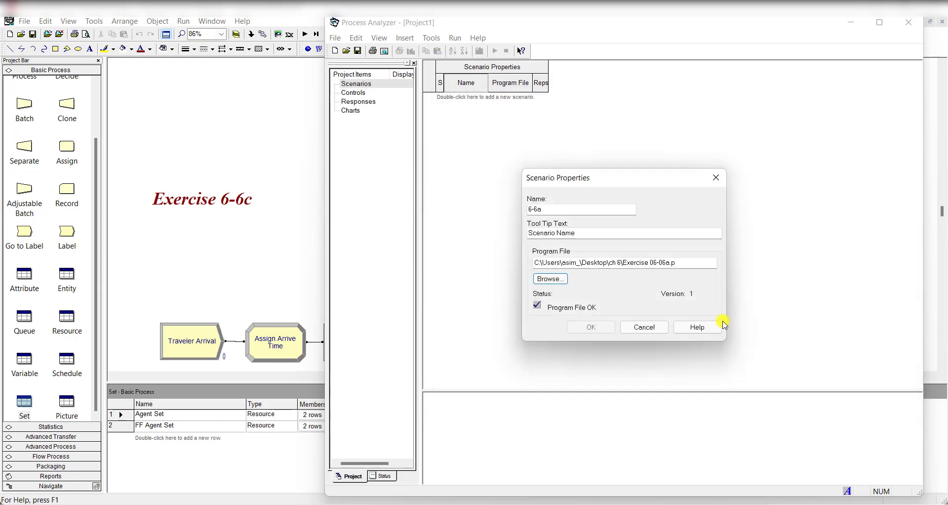
click(601, 324)
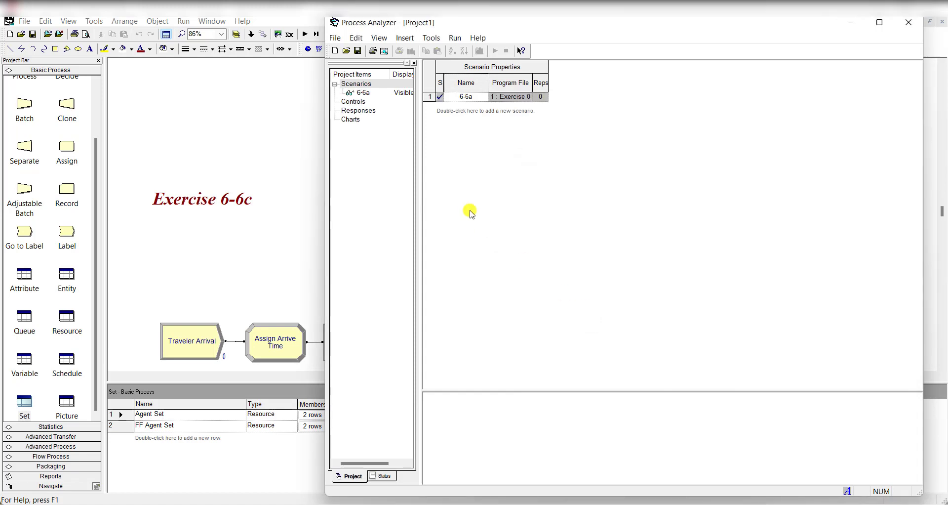
Add a second scenario named 6-6b that uses the program file Exercise 06-06b.p.
double_click(466, 113)
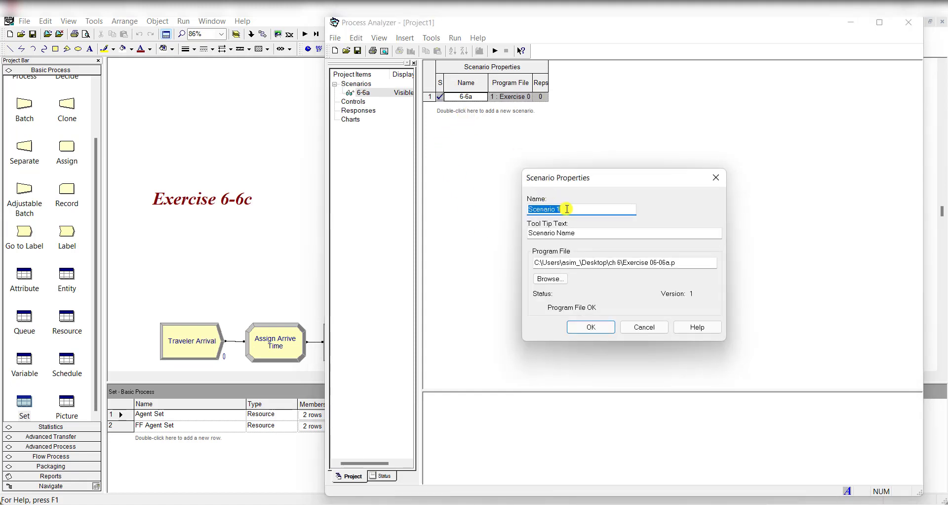
text(6-6b)
click(550, 279)
click(626, 209)
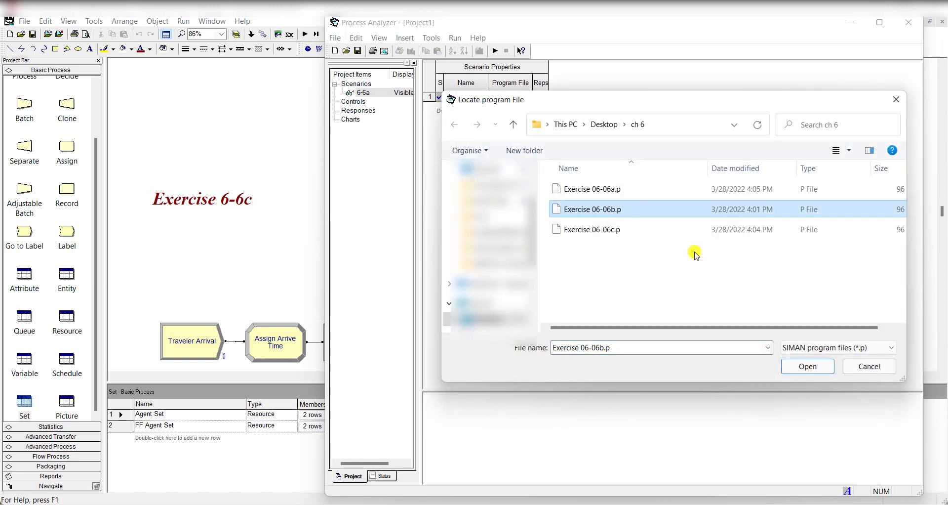
click(808, 366)
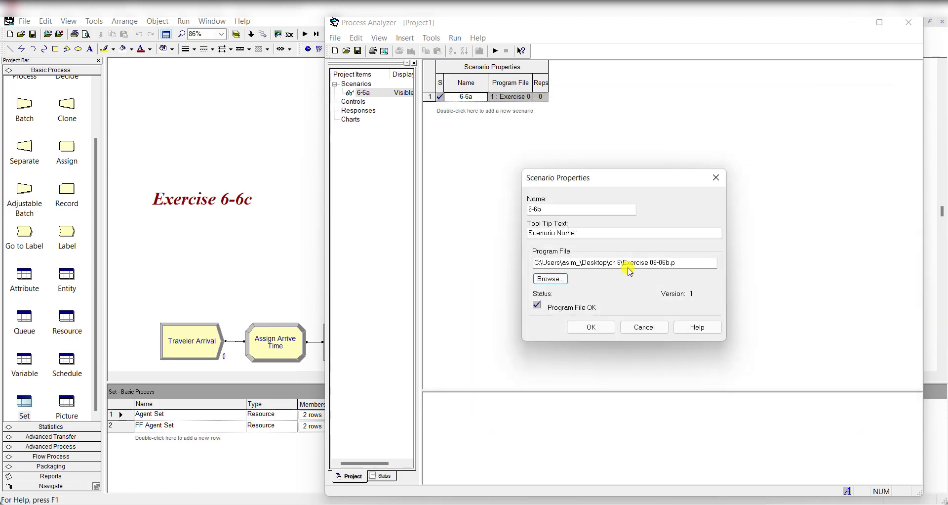
click(592, 325)
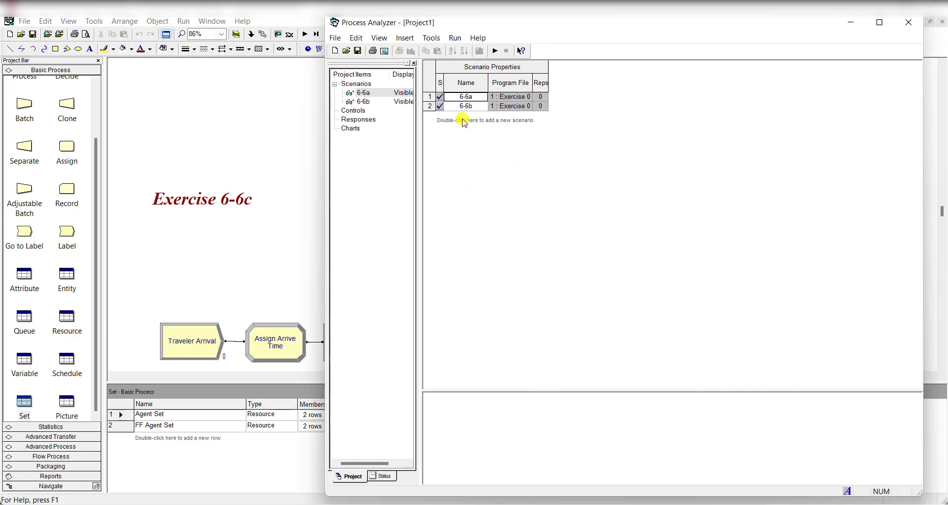
Add a third scenario named 6-6c that uses the program file Exercise 06-06c.p.
double_click(464, 122)
text(6-)
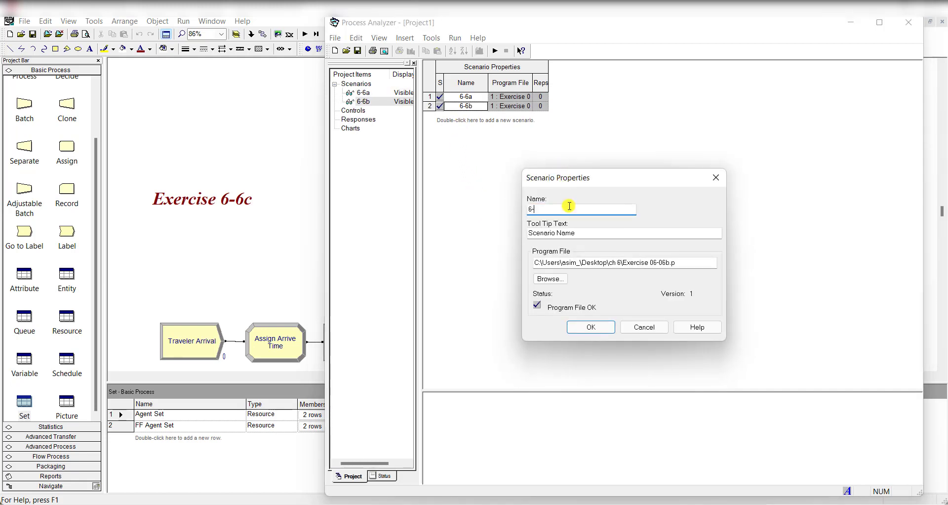
text(6c)
click(550, 279)
double_click(581, 230)
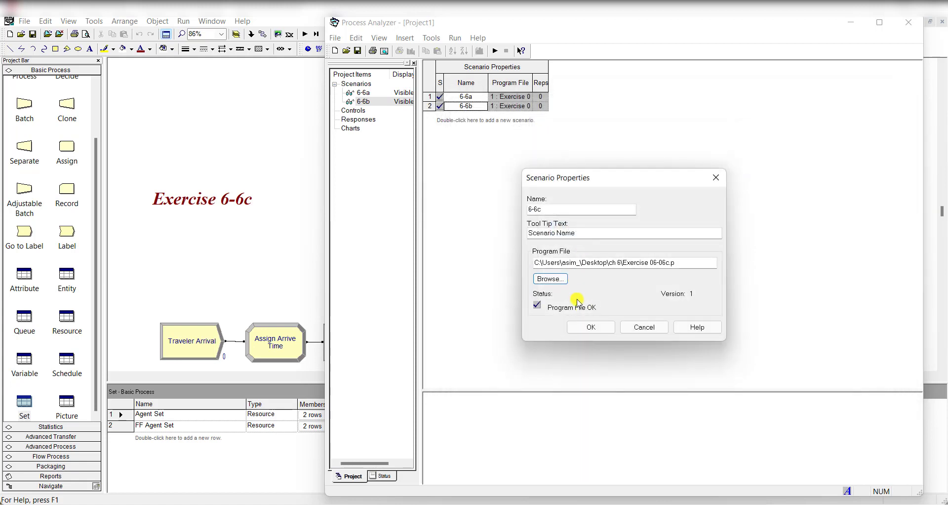
click(591, 324)
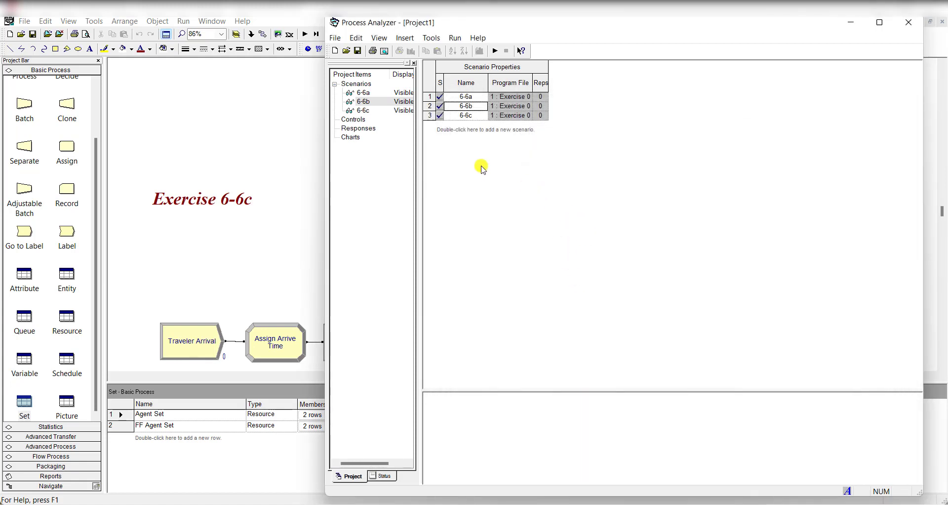
Insert the User Specified FF Time average as a response for the scenarios.
right_click(541, 69)
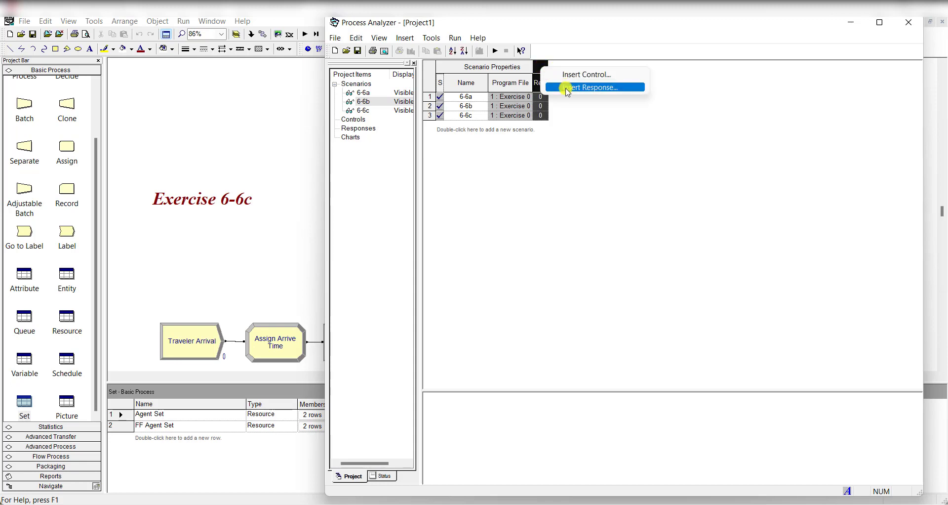
click(568, 92)
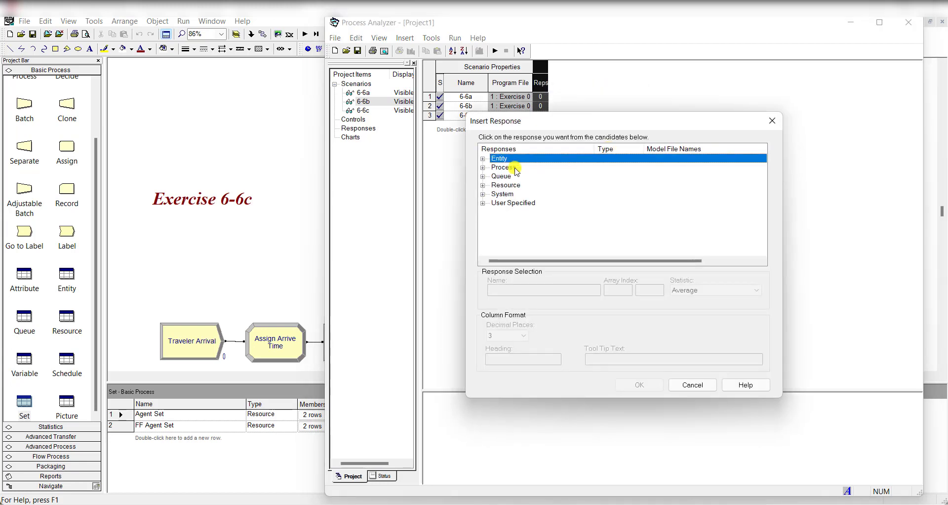
click(490, 204)
click(483, 203)
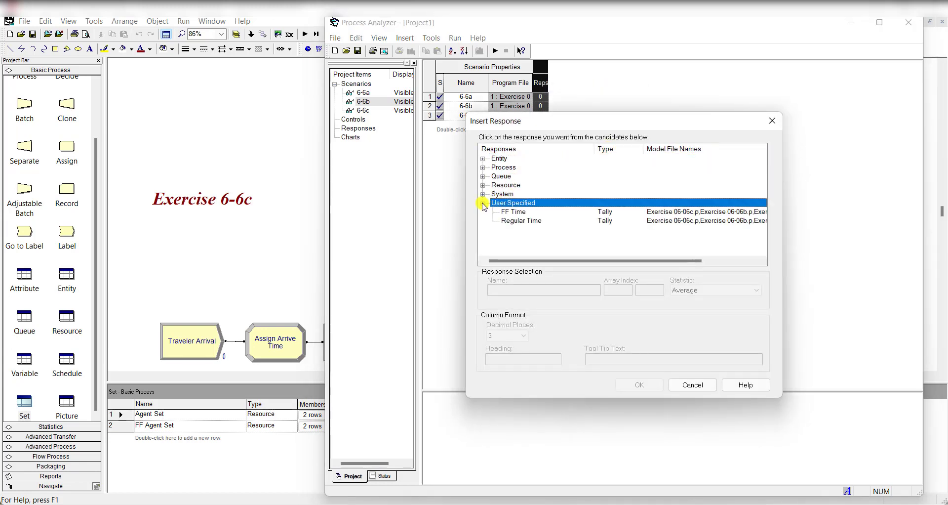
click(516, 211)
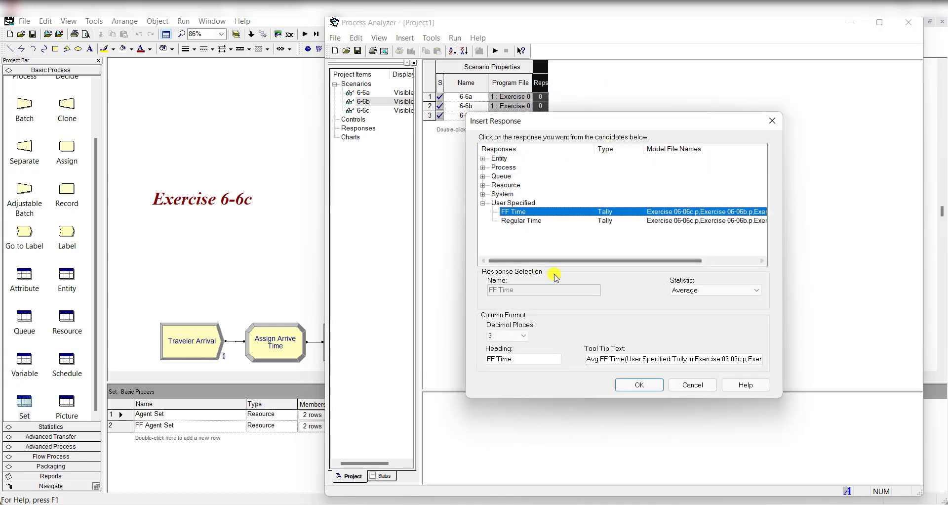
click(639, 385)
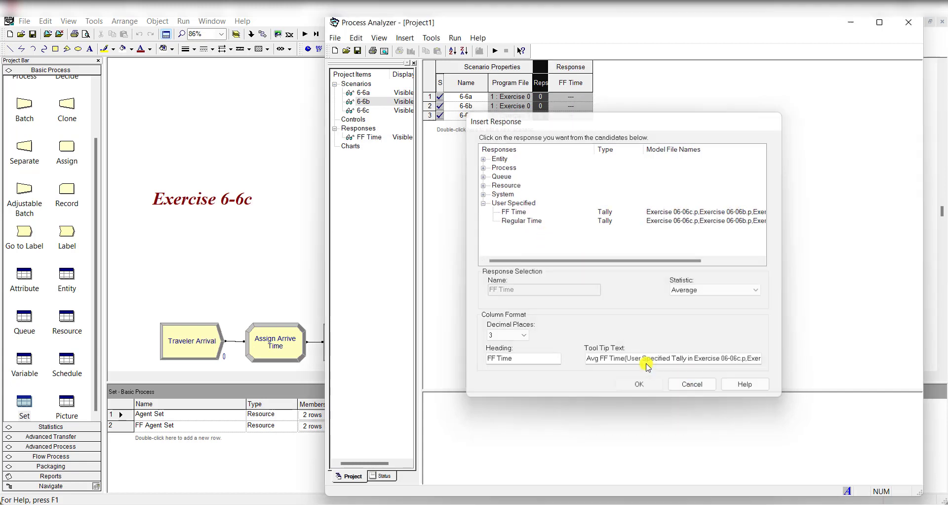
Insert the User Specified Regular Time average as a second response for the scenarios.
right_click(586, 84)
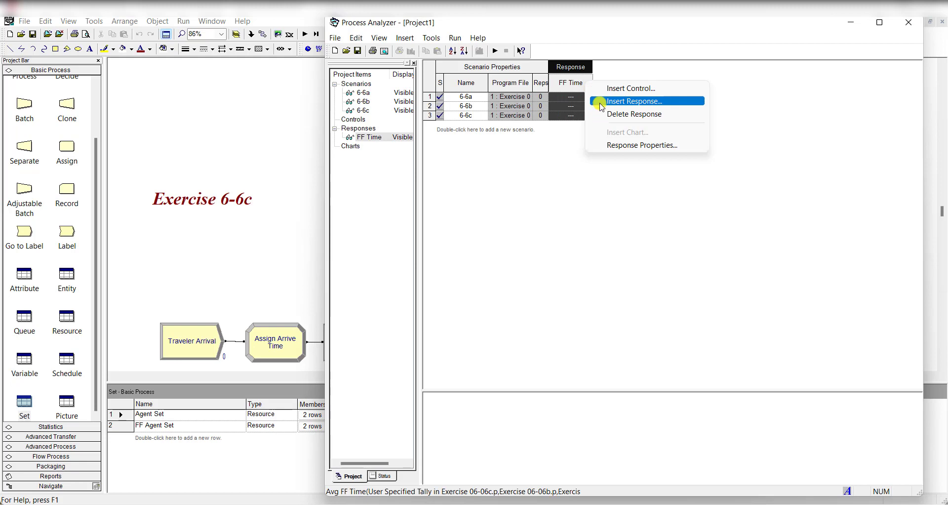
click(600, 102)
click(513, 203)
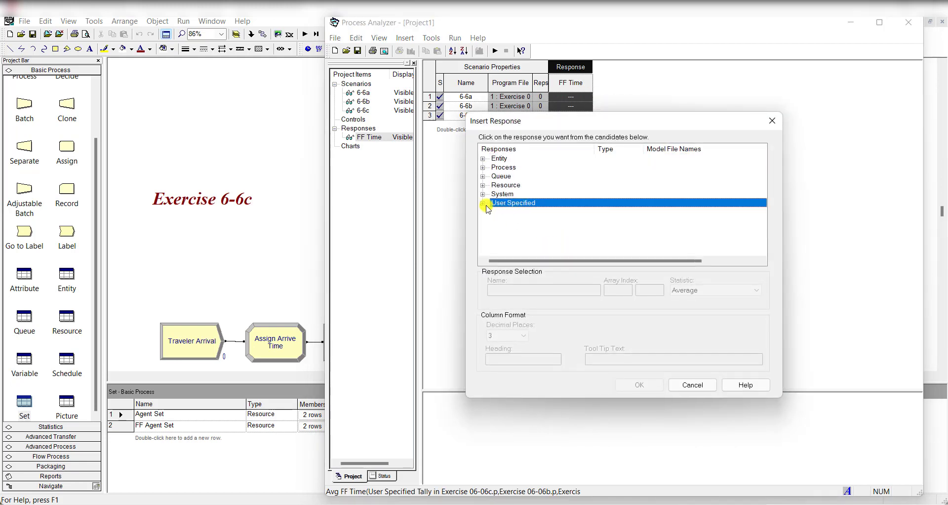
click(483, 203)
click(514, 220)
click(656, 385)
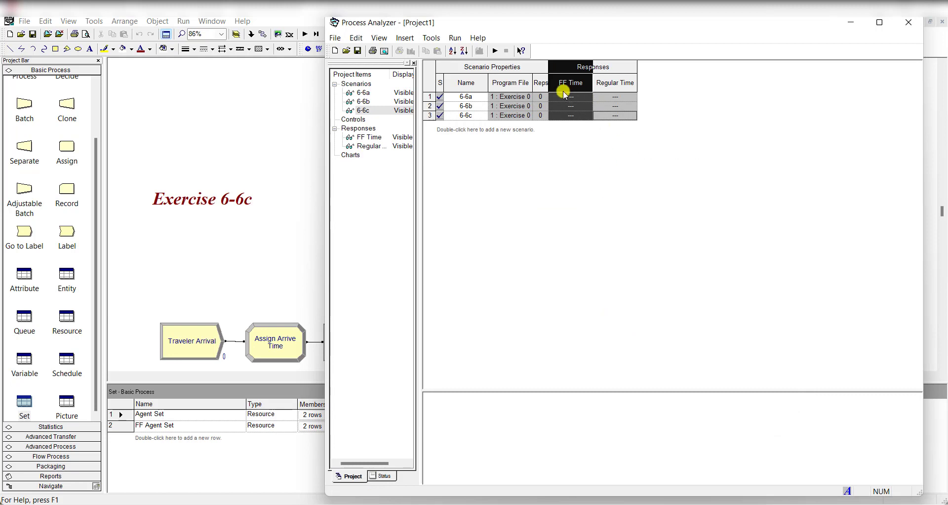
Widen the Reps column of the scenario table so its heading fits.
drag(548, 70, 565, 70)
click(555, 117)
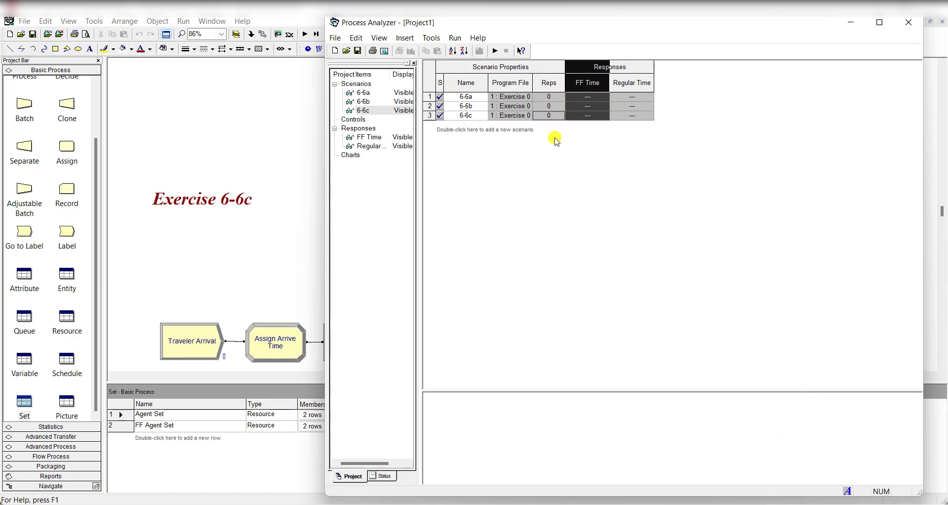
click(350, 155)
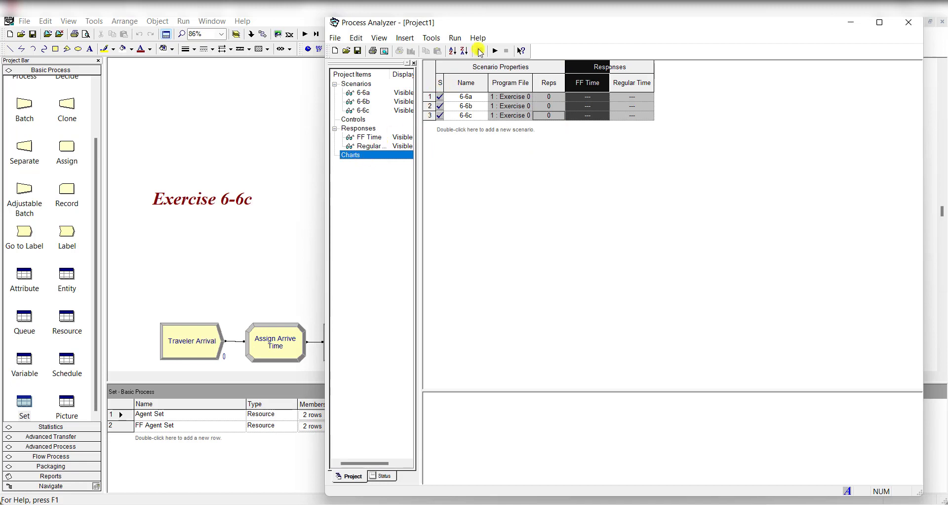
Run scenario 6-6b, saving the project as Project1.pan in the ch 6 folder.
click(596, 107)
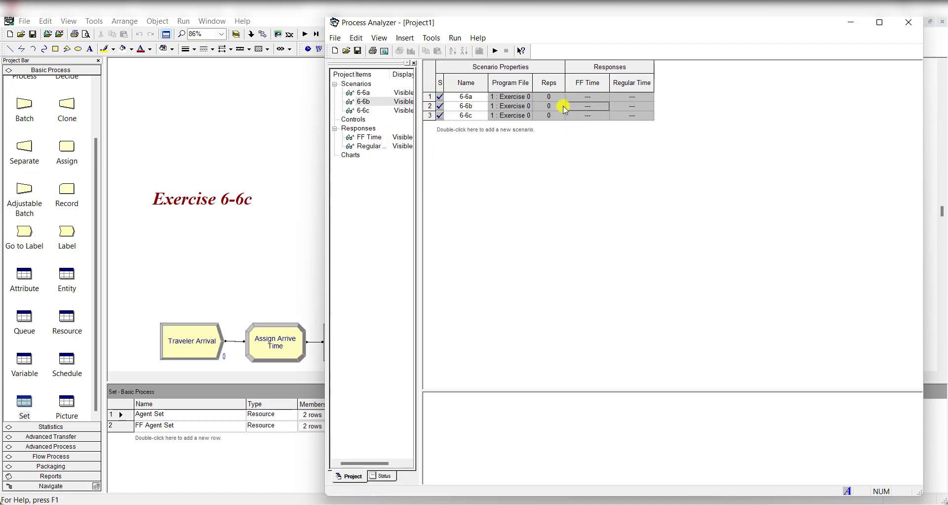
click(495, 51)
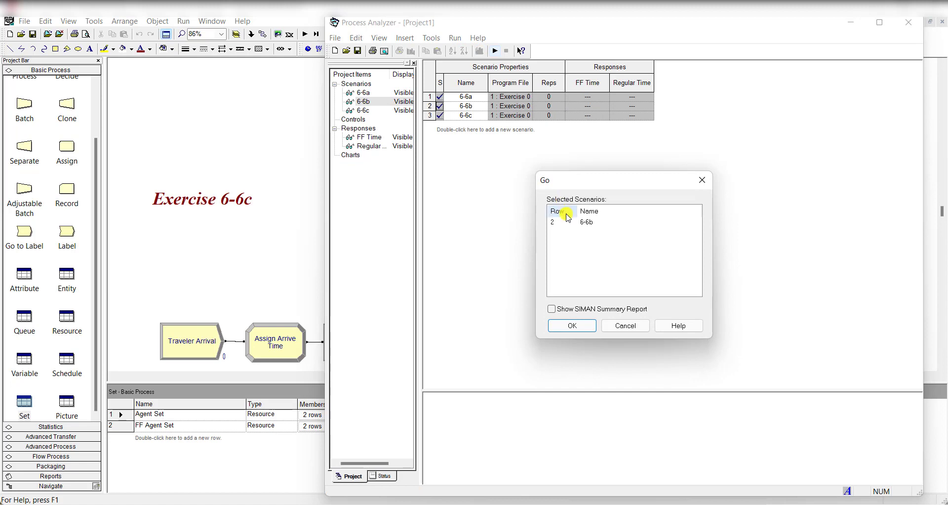
click(577, 327)
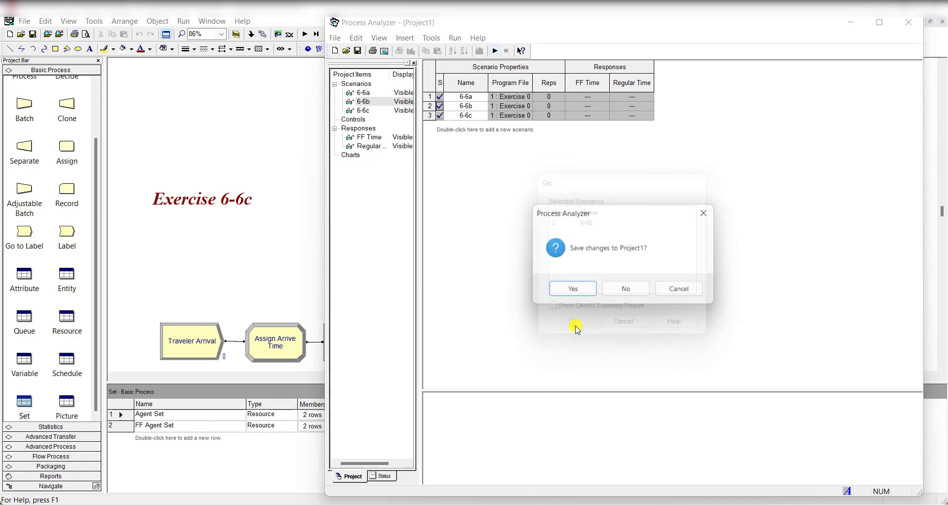
click(573, 289)
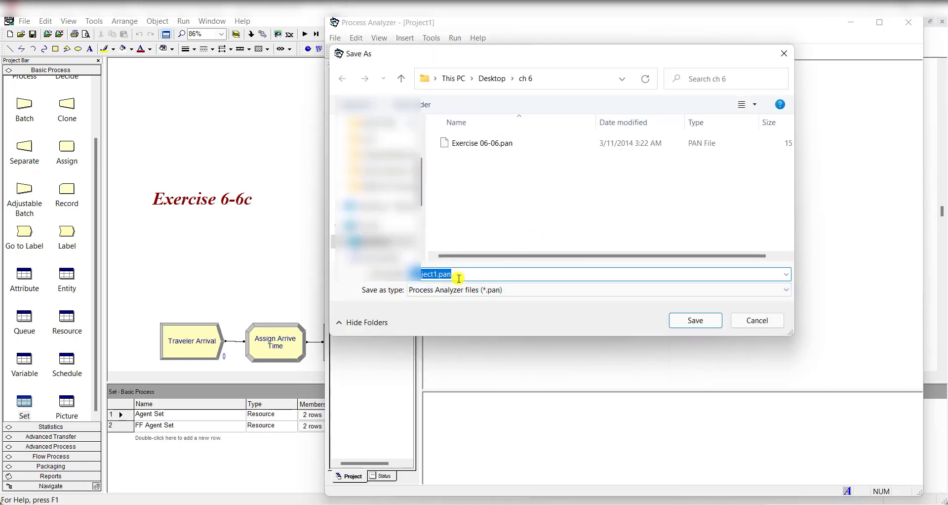
click(687, 320)
Run scenario 6-6a without the SIMAN summary report.
click(494, 51)
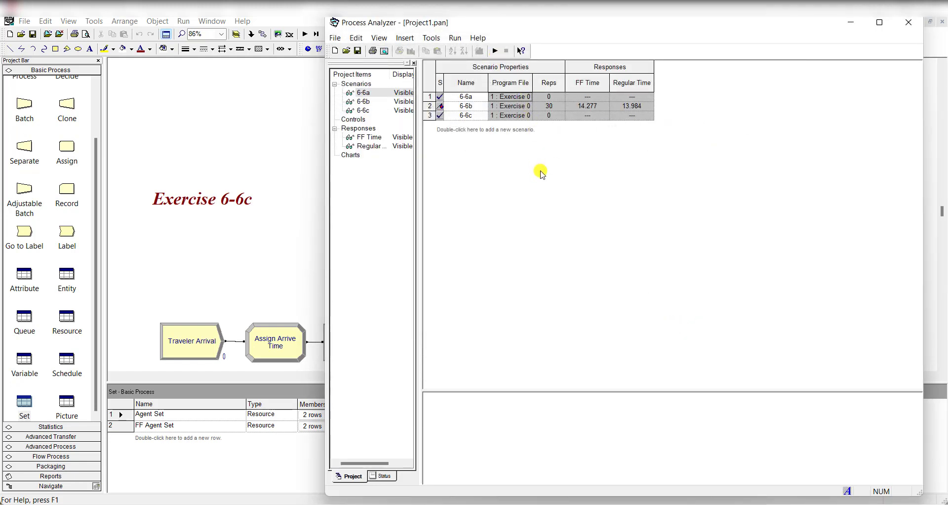
click(363, 92)
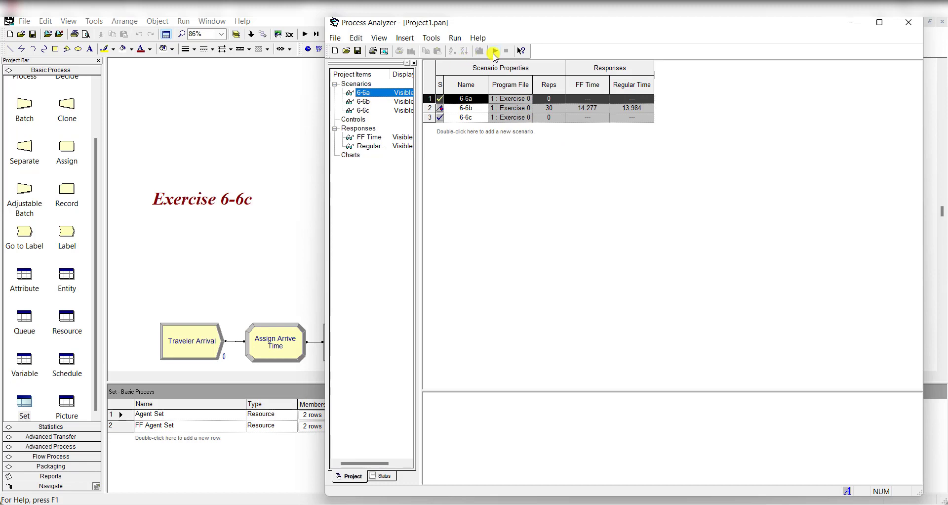
click(495, 51)
click(573, 321)
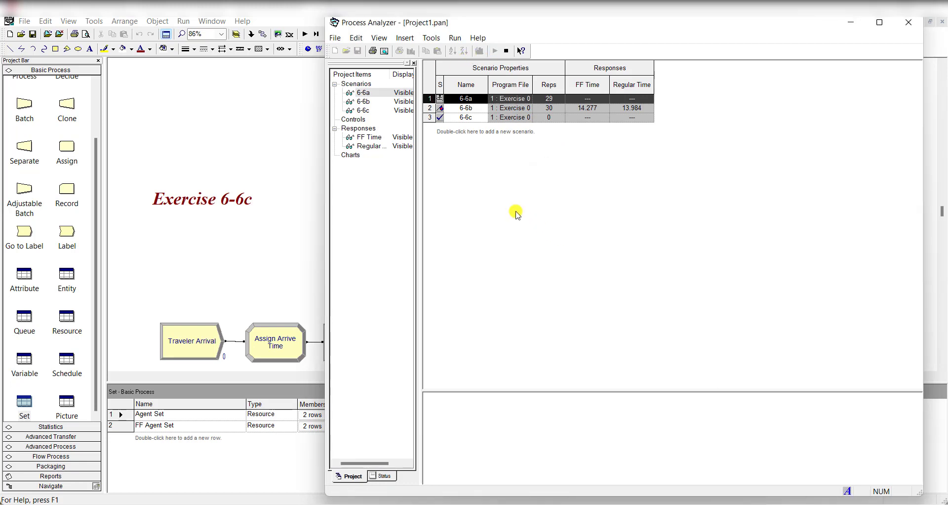
Run scenario 6-6c without the SIMAN summary report.
click(375, 111)
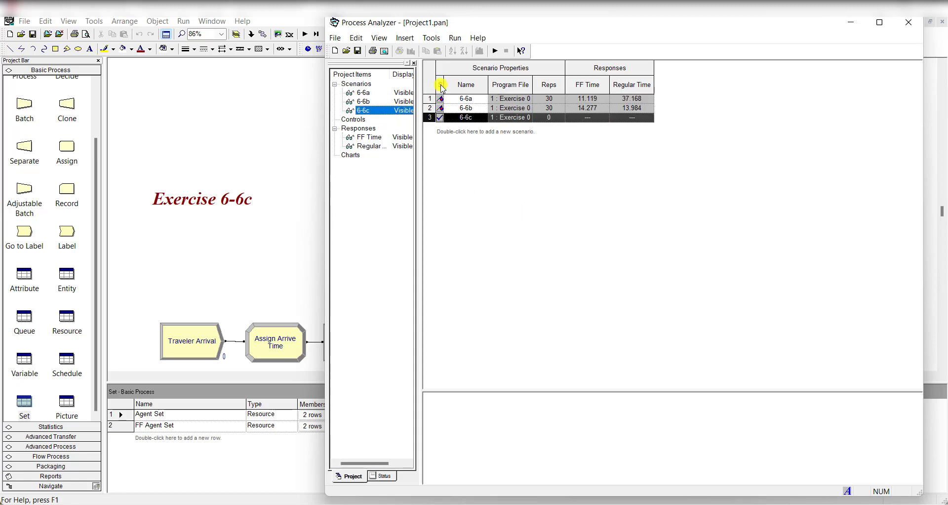
click(493, 51)
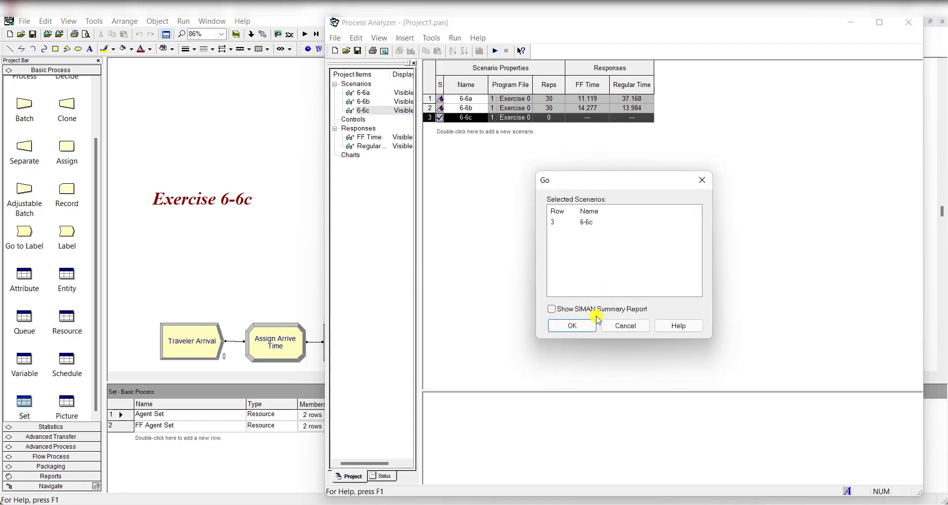
click(574, 321)
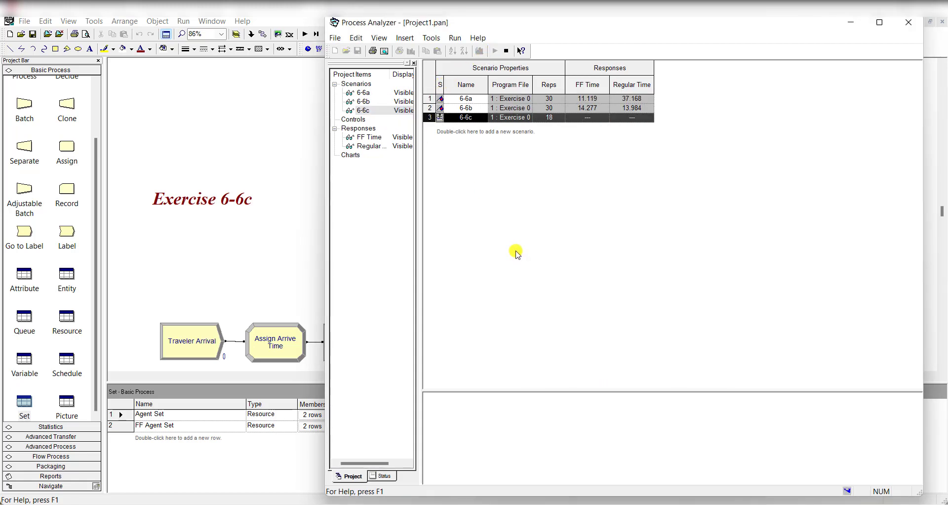
Widen the Program File column to fit the file names and check the replication count of each scenario.
click(544, 99)
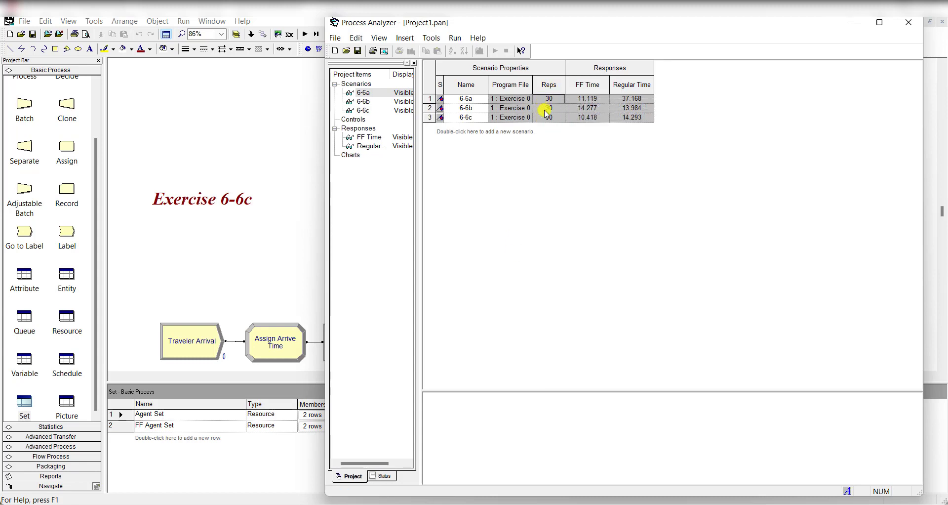
click(544, 108)
double_click(533, 84)
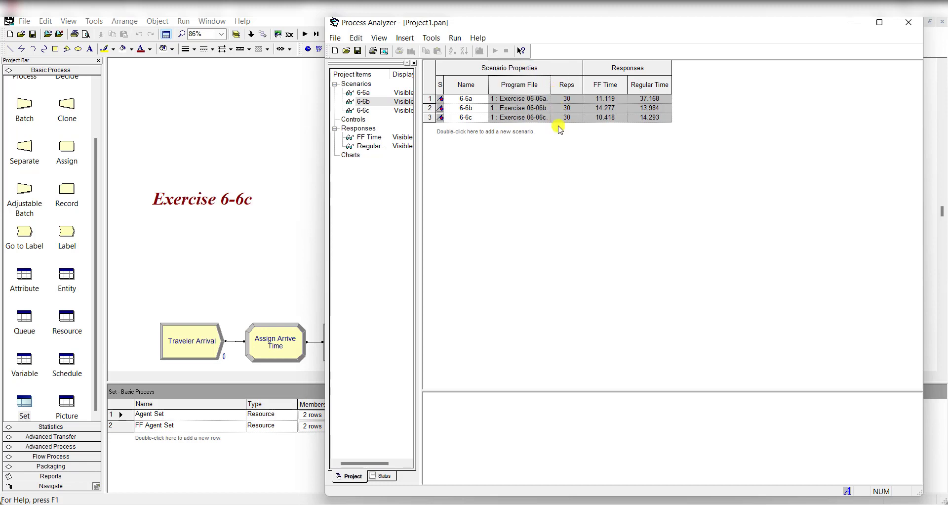
click(567, 99)
click(567, 108)
click(568, 118)
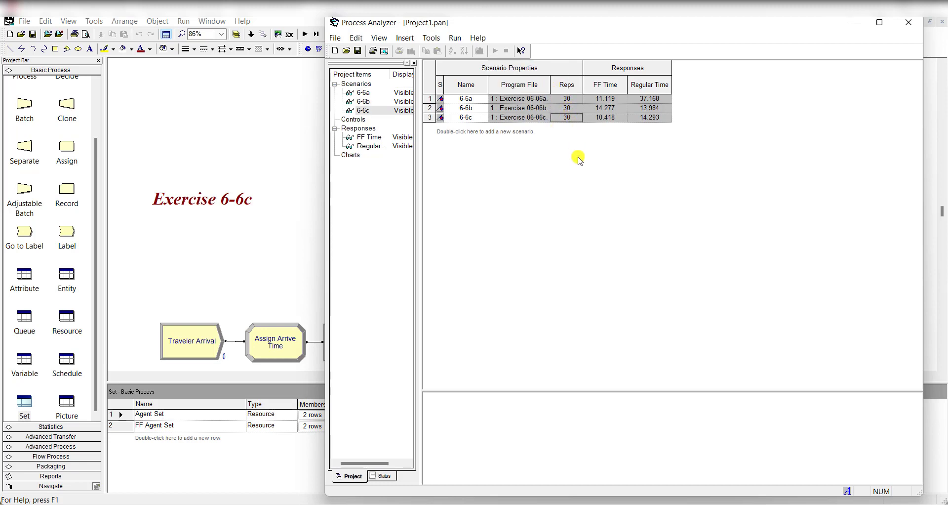
Set up a Box and Whisker chart comparing average FF Time across scenarios 1,2,3, titled FF Time by Scenario.
click(590, 82)
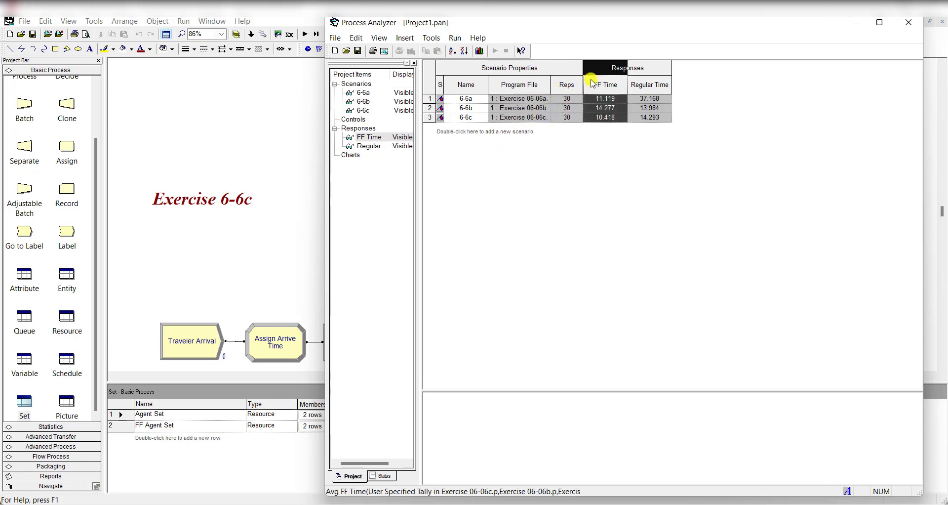
click(479, 51)
click(516, 250)
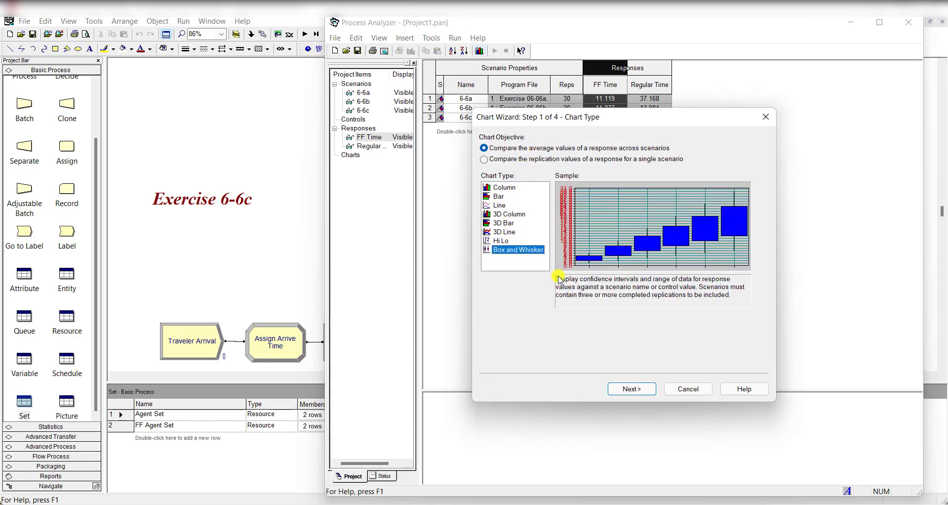
click(632, 388)
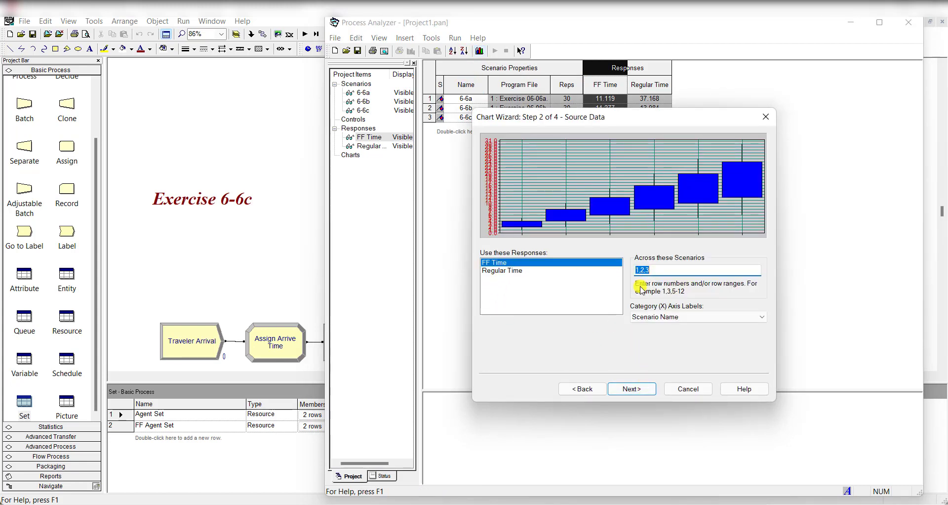
click(628, 385)
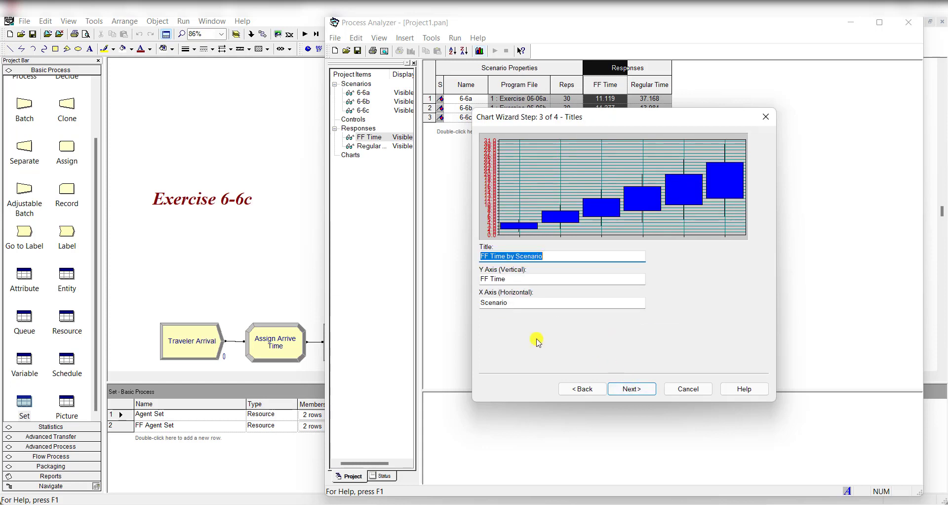
click(630, 386)
Identify the best FF Time scenarios with Smaller is better and an error tolerance of 0, and finish the chart.
click(526, 312)
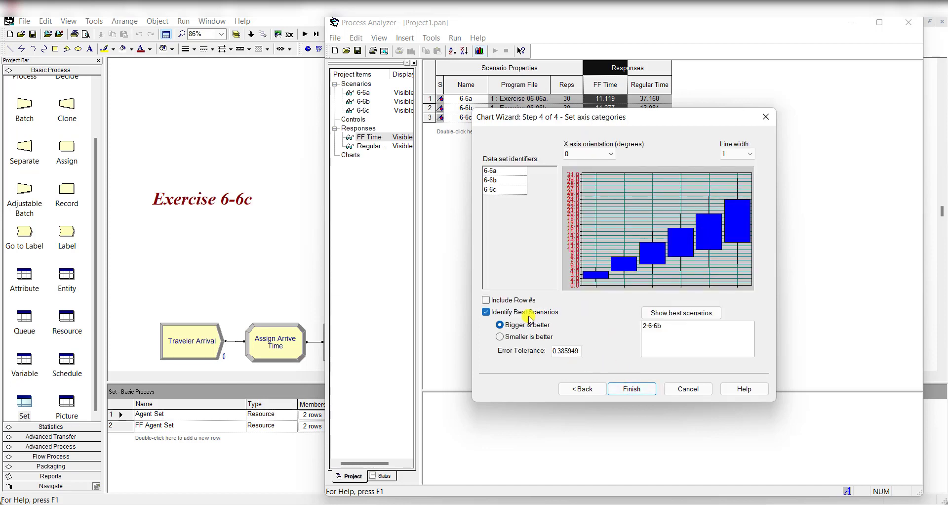
click(526, 339)
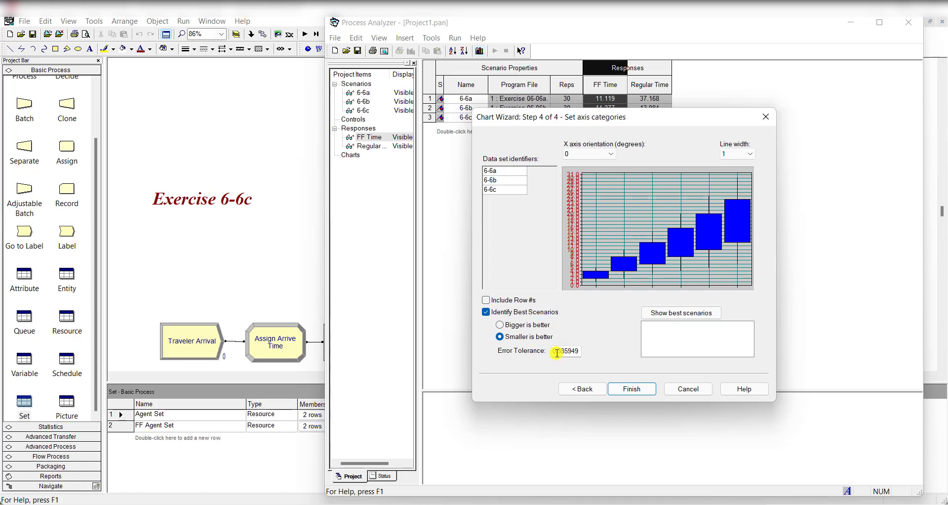
drag(553, 351, 572, 351)
key(shift+End)
text(0)
click(663, 313)
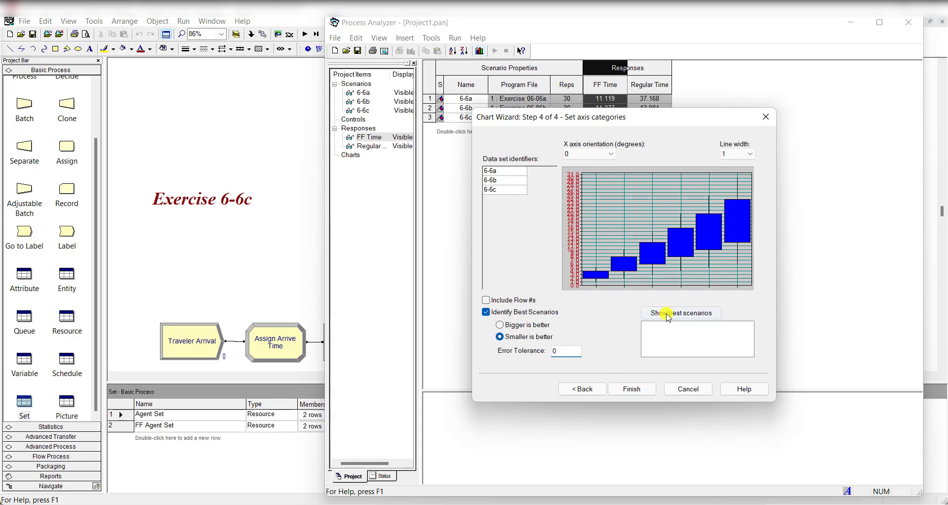
click(624, 388)
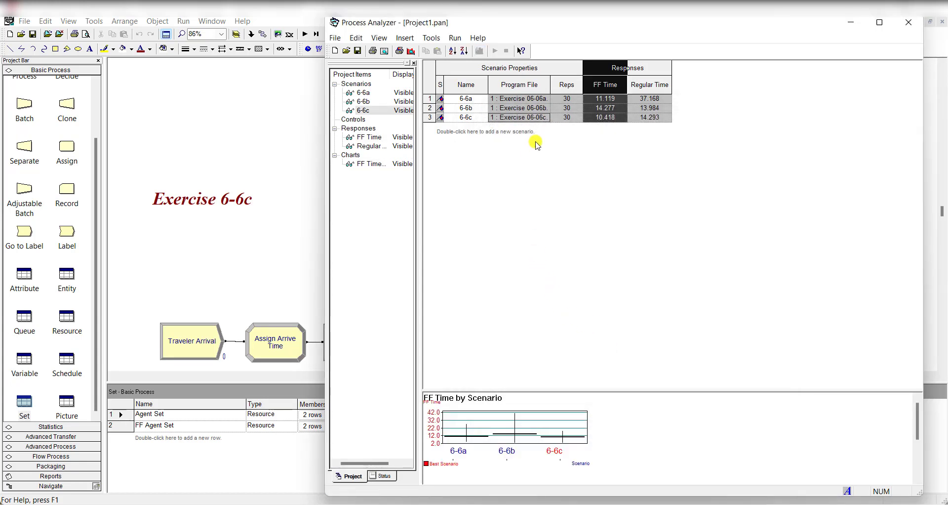
Set up a Box and Whisker chart comparing average Regular Time across scenarios 1,2,3, keeping the default titles.
click(637, 86)
click(479, 51)
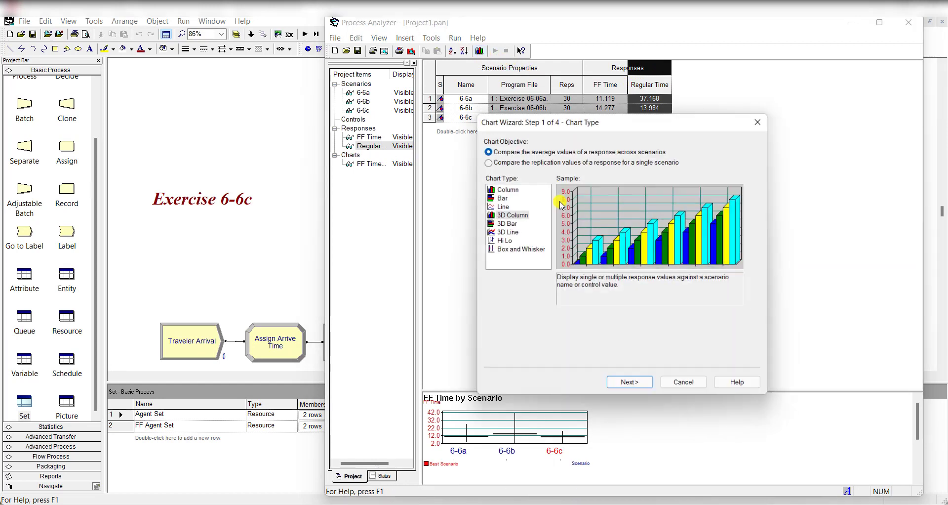
click(526, 248)
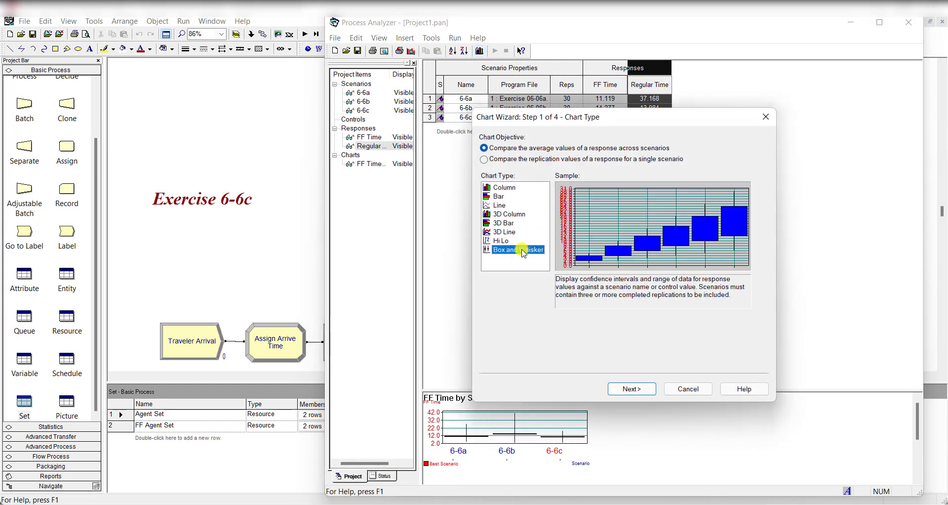
click(626, 388)
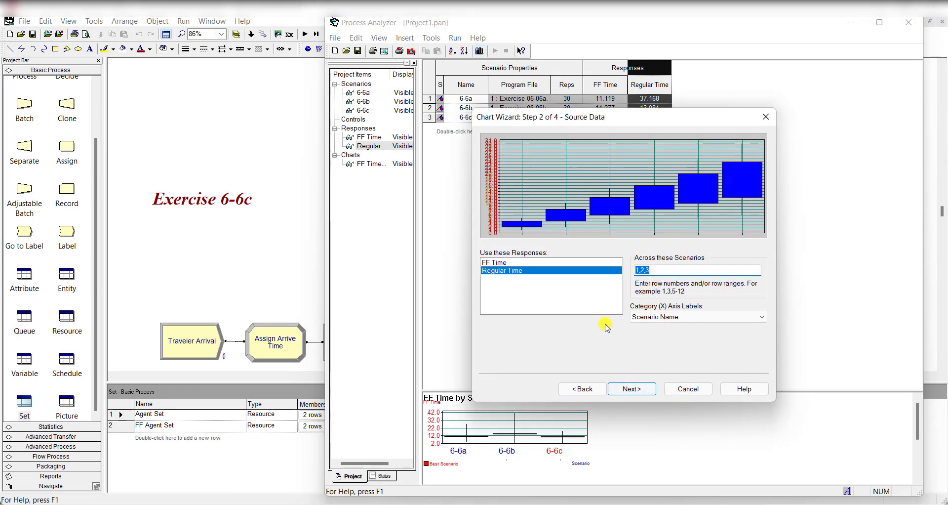
click(632, 389)
click(633, 388)
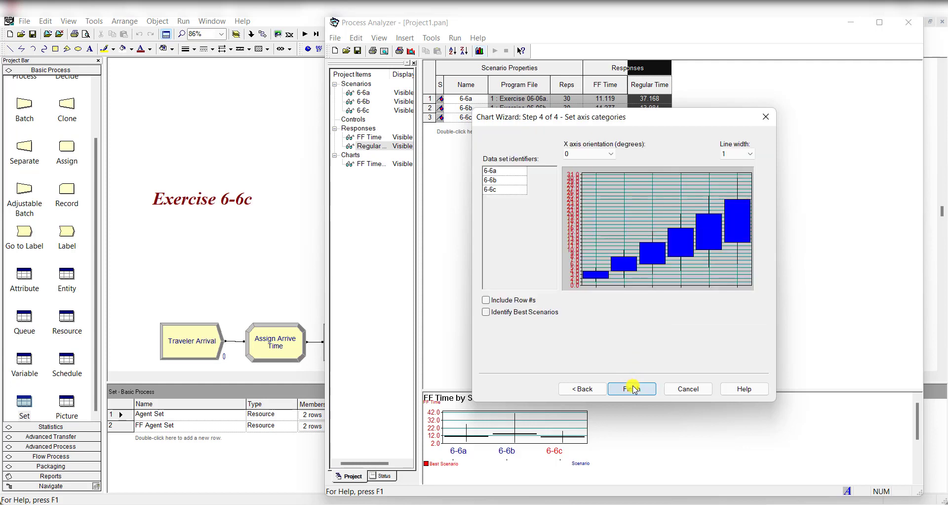
Identify the best Regular Time scenarios with Smaller is better and an error tolerance of 0, and finish the chart.
click(502, 312)
click(532, 339)
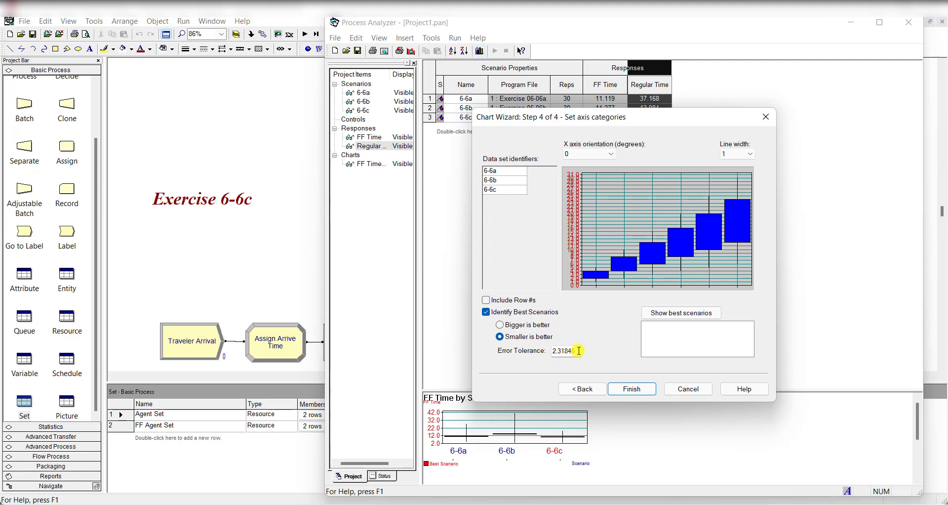
double_click(563, 350)
text(0)
click(659, 314)
click(632, 388)
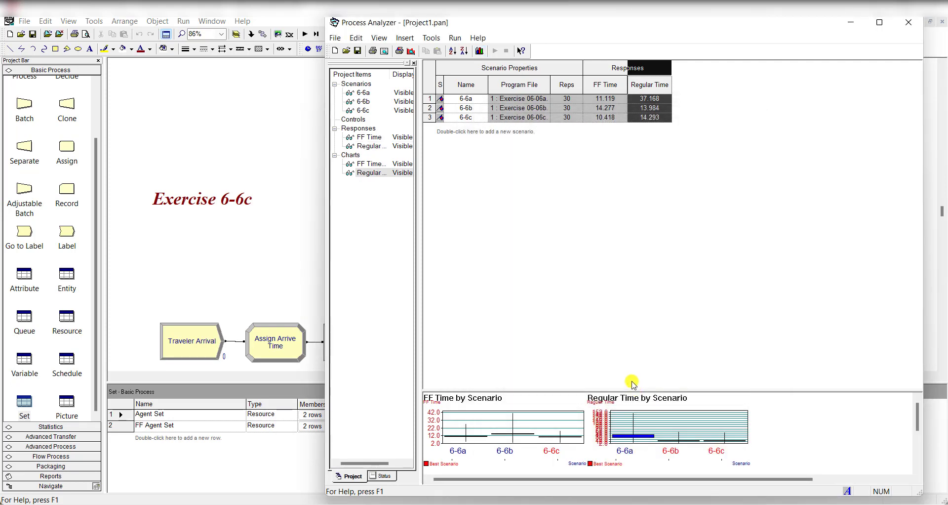
Make more room for the charts in a maximized window, and enlarge the Regular Time by Scenario chart, shifting it away from the FF Time chart.
drag(632, 388, 632, 265)
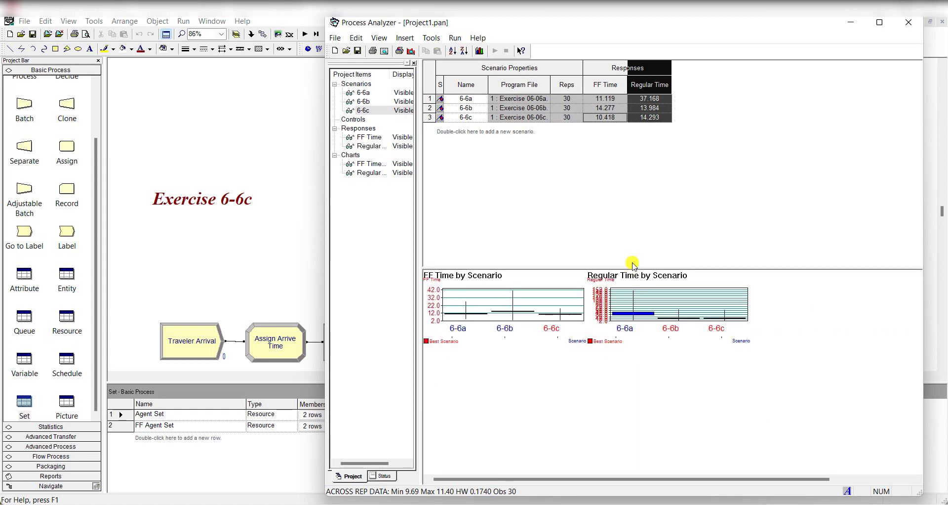
click(879, 22)
click(419, 323)
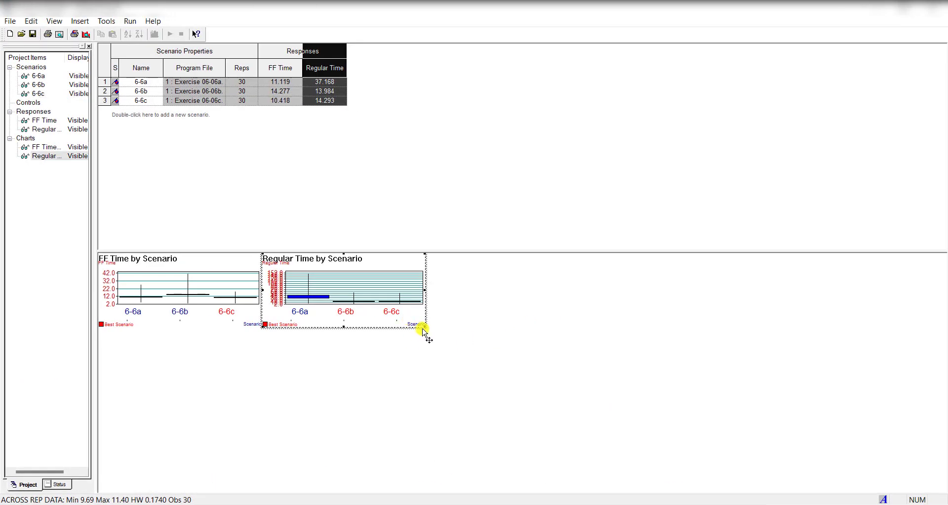
drag(424, 327, 578, 482)
drag(299, 317, 372, 319)
Enlarge the FF Time by Scenario chart to fill the free space beside the Regular Time by Scenario chart.
click(219, 284)
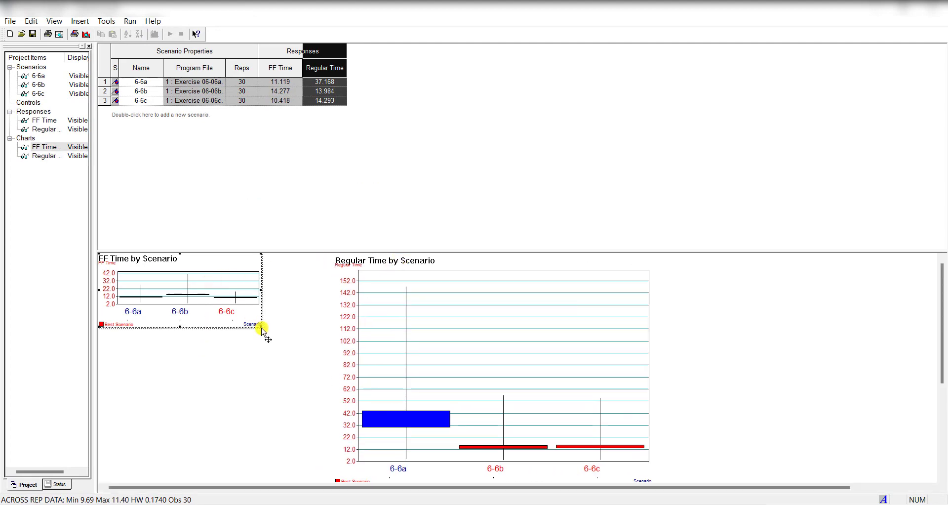
drag(261, 328, 333, 473)
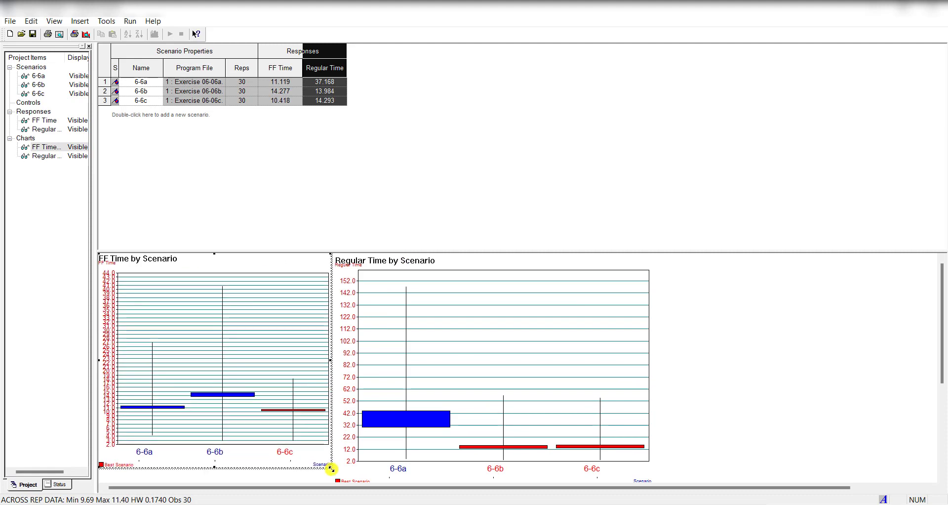
click(667, 405)
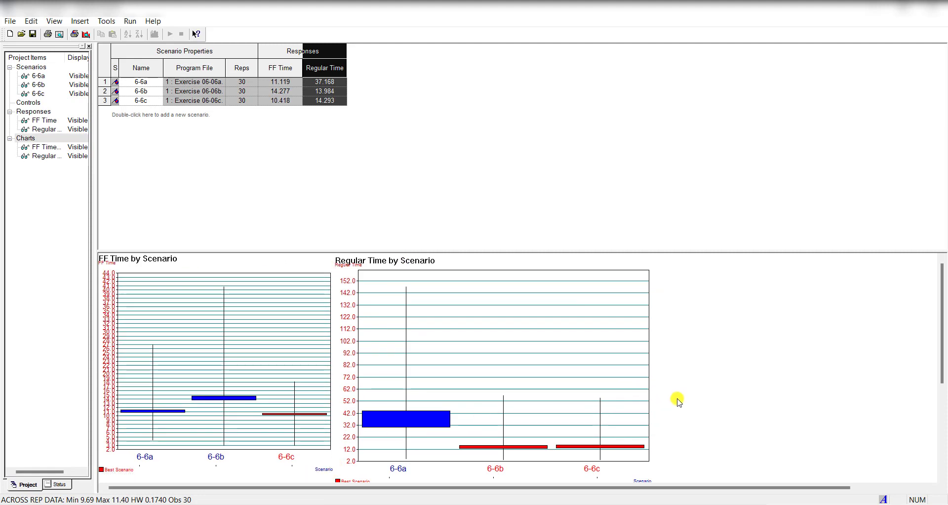